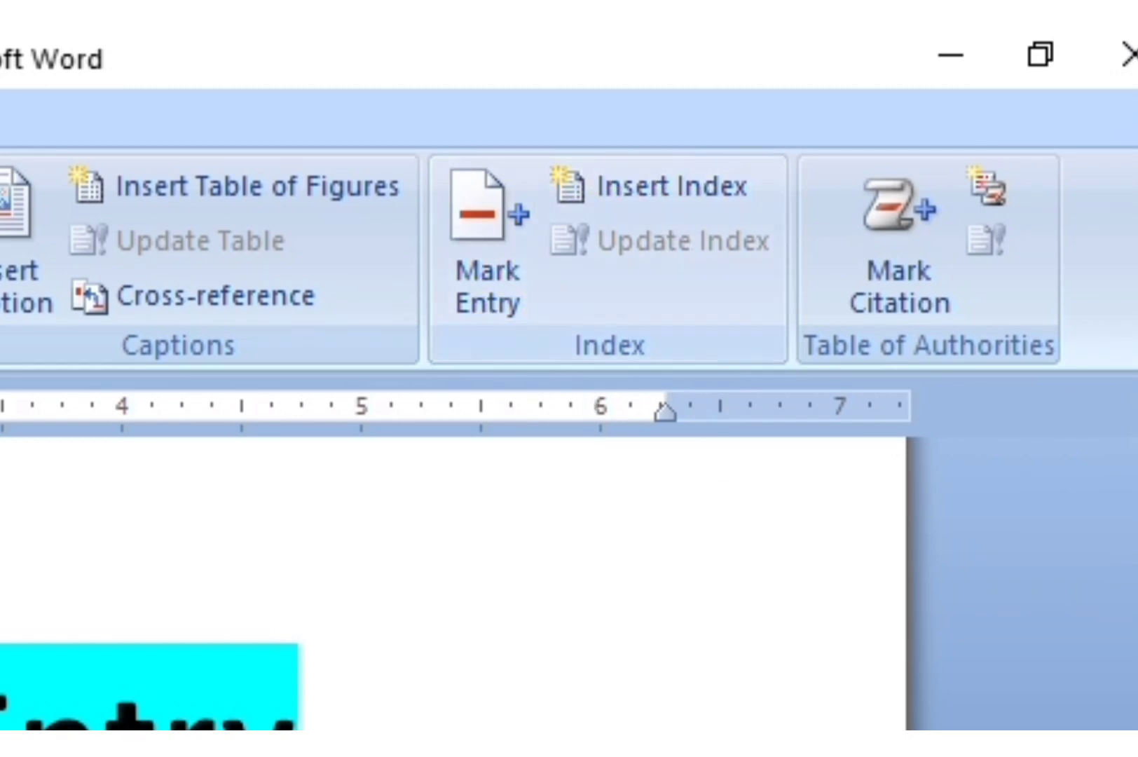
Insert the word "NIIT" in bold after "charts," in the first paragraph of page 3
{"action": "scroll", "coordinate": [686, 529], "scroll_direction": "down", "scroll_amount": 5}
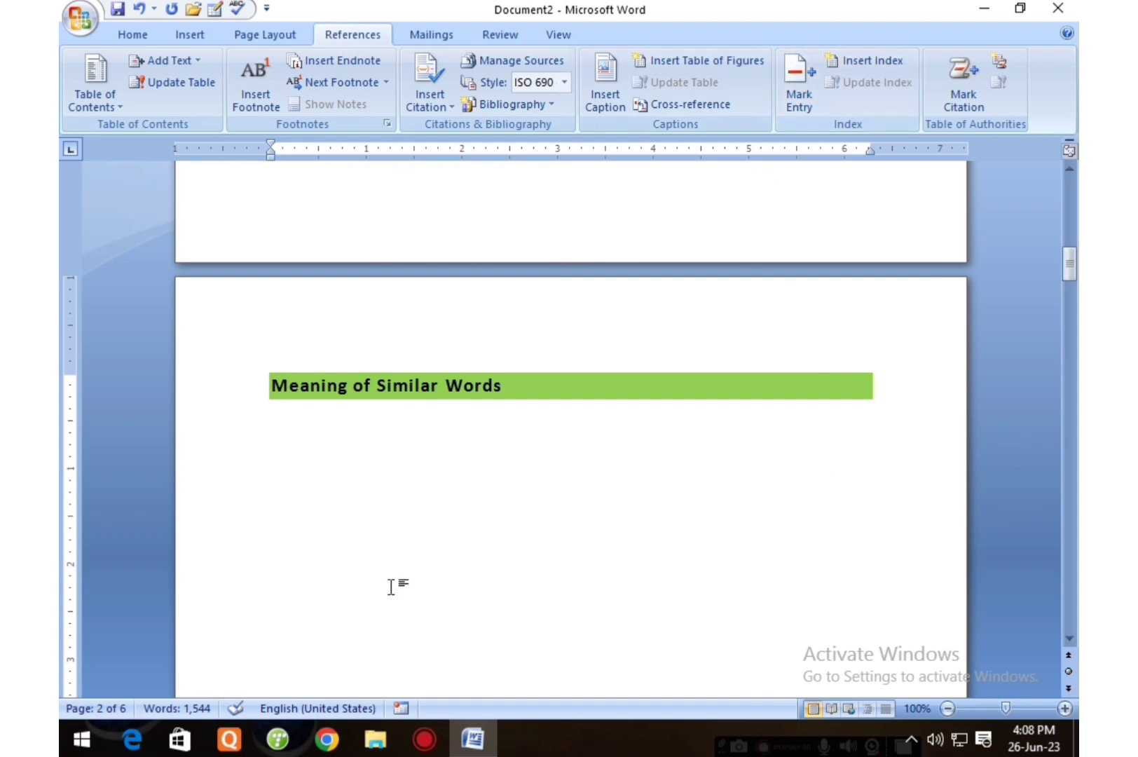
{"action": "scroll", "coordinate": [437, 536], "scroll_direction": "down", "scroll_amount": 20}
{"action": "scroll", "coordinate": [441, 536], "scroll_direction": "down", "scroll_amount": 6}
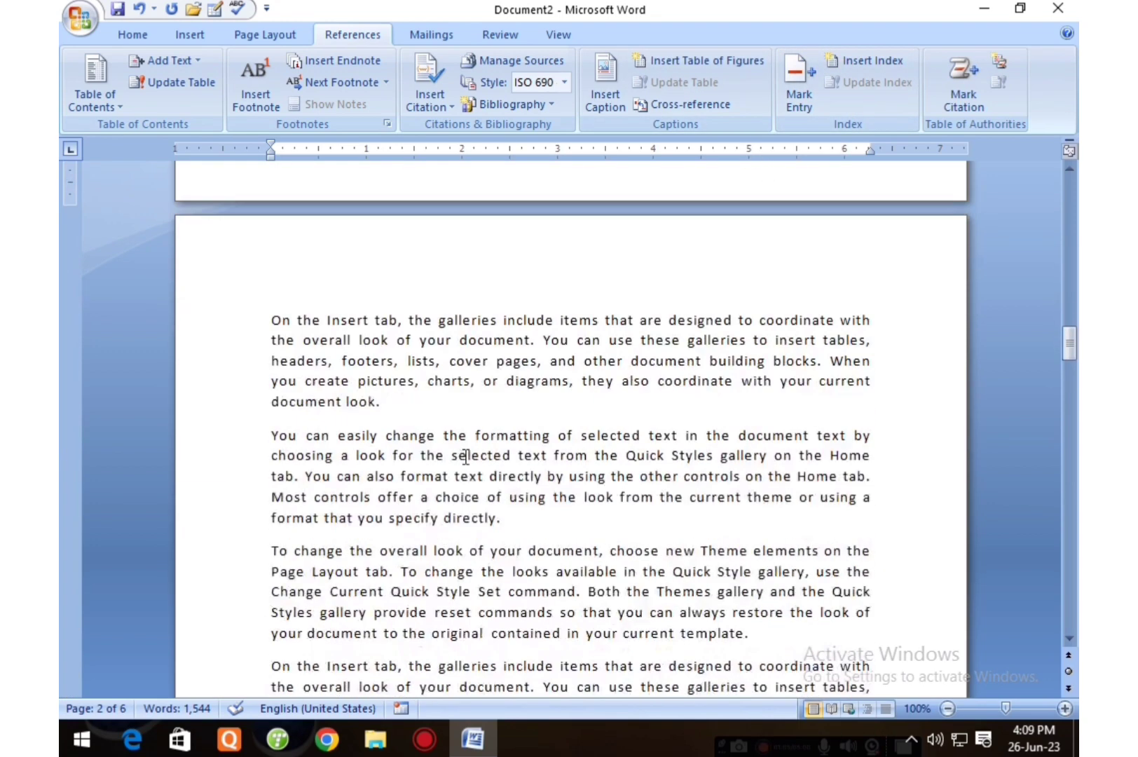
{"action": "left_click", "coordinate": [473, 380]}
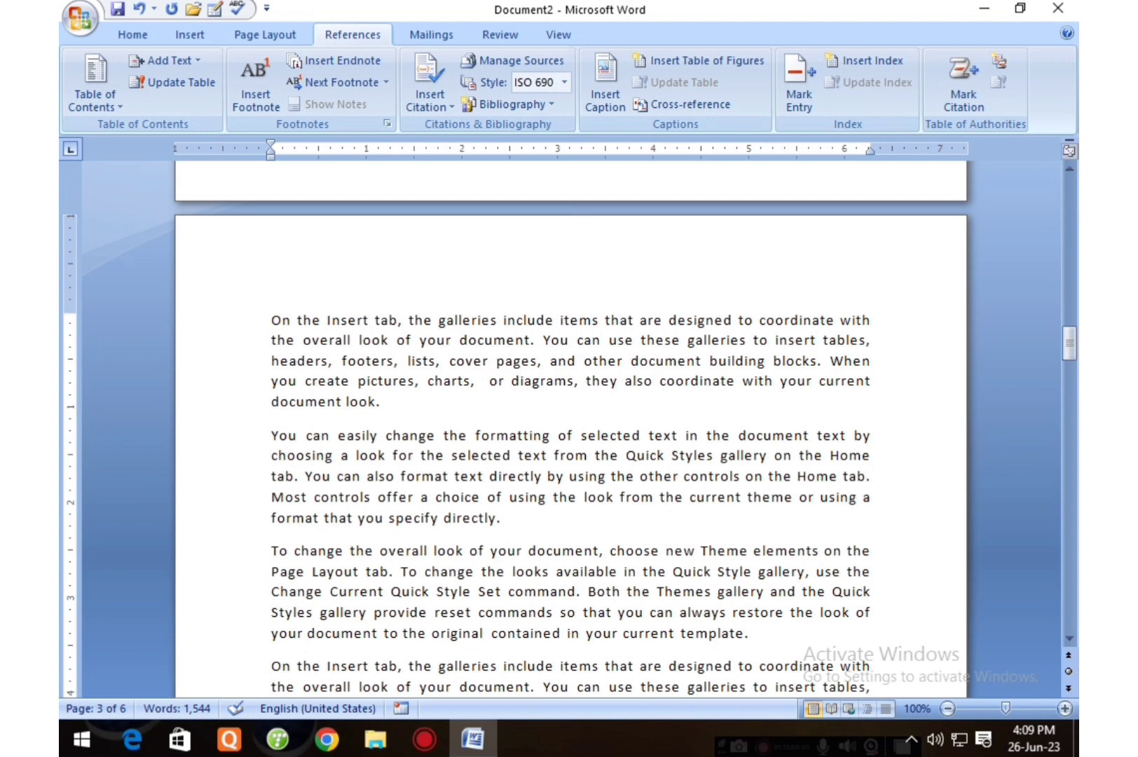
{"action": "type", "text": "NIIT"}
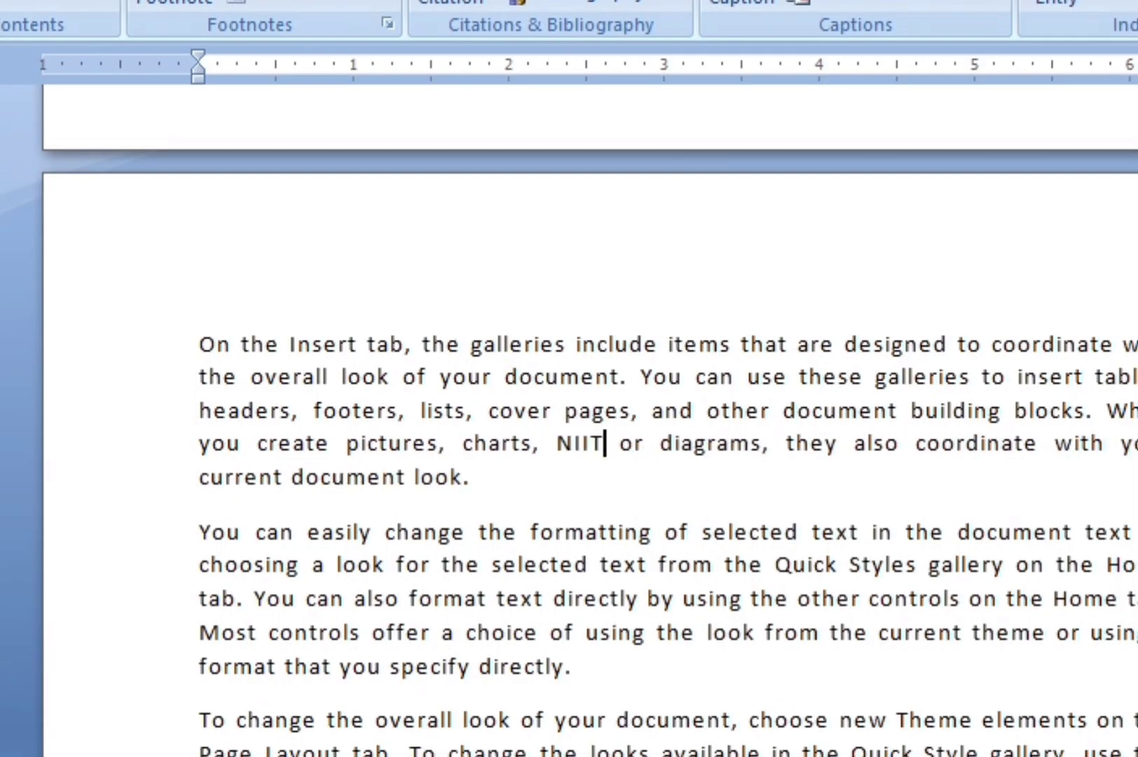
{"action": "key", "text": "shift+Left"}
{"action": "key", "text": "shift+Left"}
{"action": "key", "text": "shift+Left"}
{"action": "key", "text": "shift+Left"}
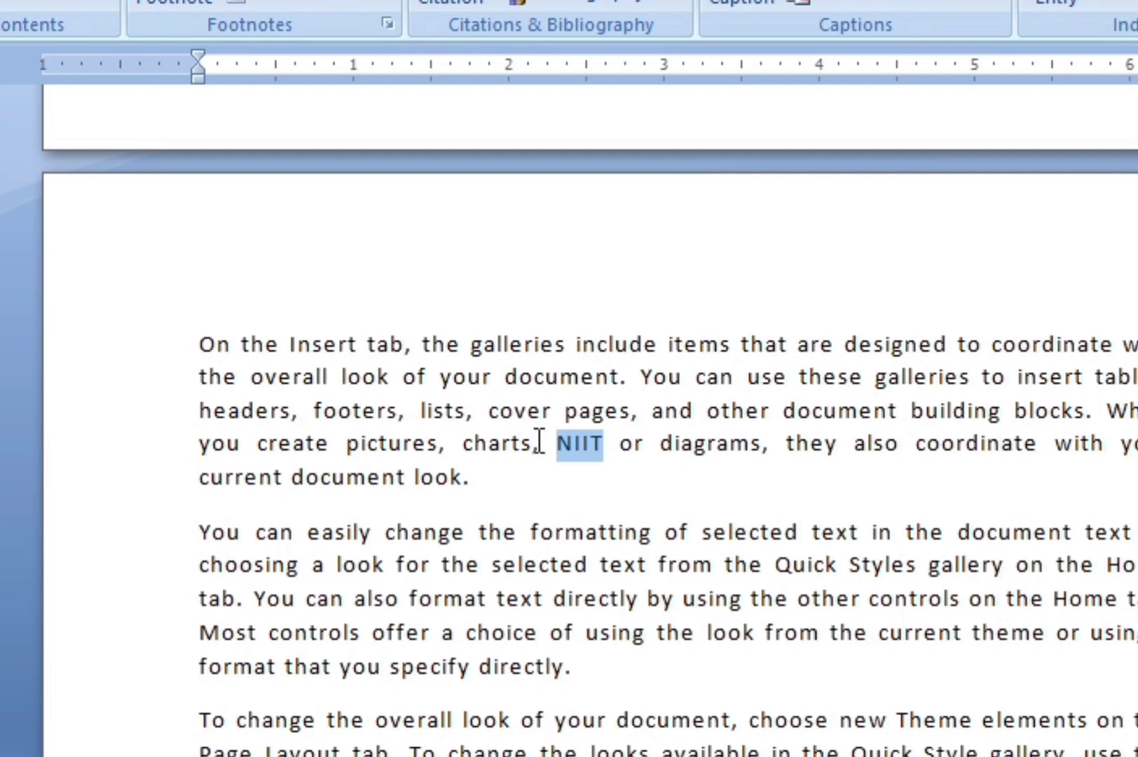
{"action": "key", "text": "ctrl+b"}
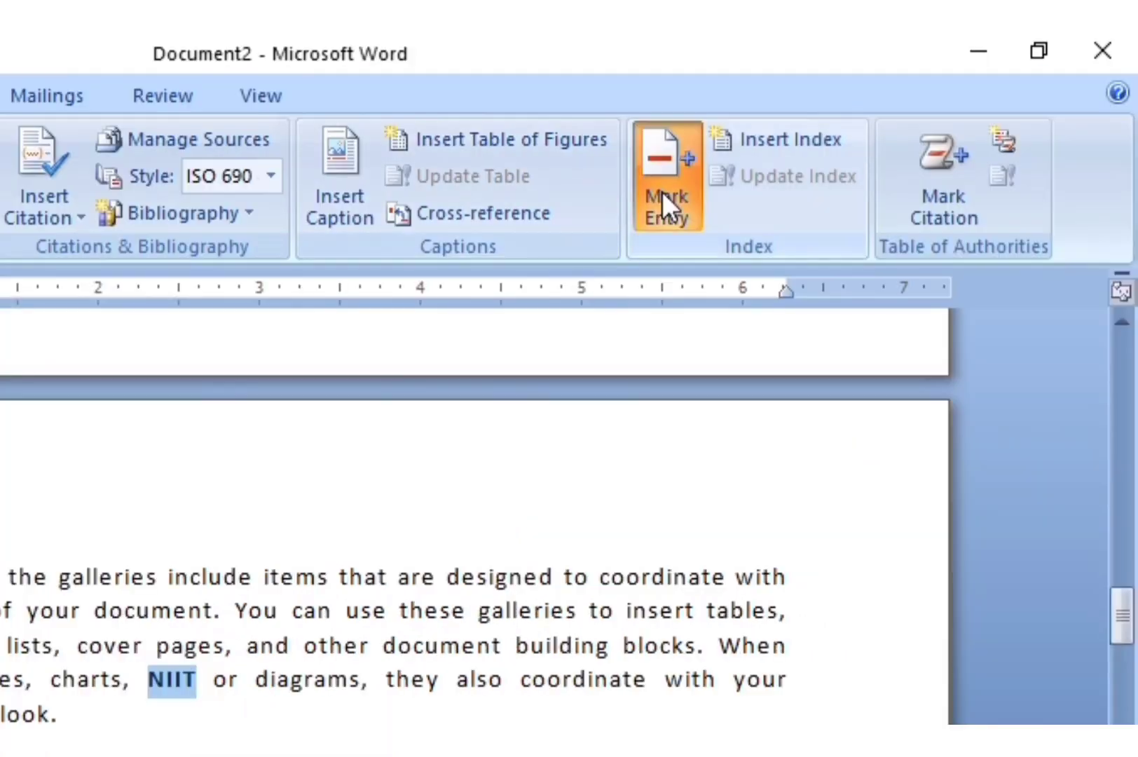
Start an index entry for the bold word NIIT with the subentry "National Institute of Information Technology"
{"action": "left_click", "coordinate": [662, 191]}
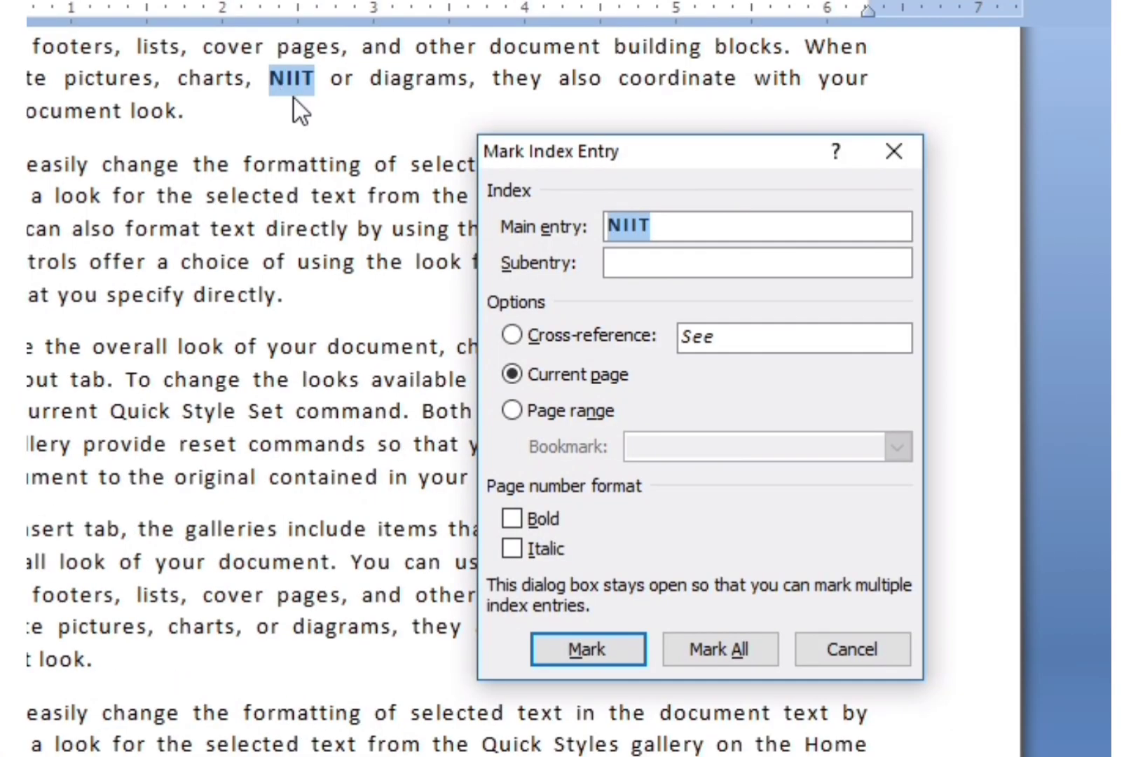
{"action": "left_click", "coordinate": [702, 226]}
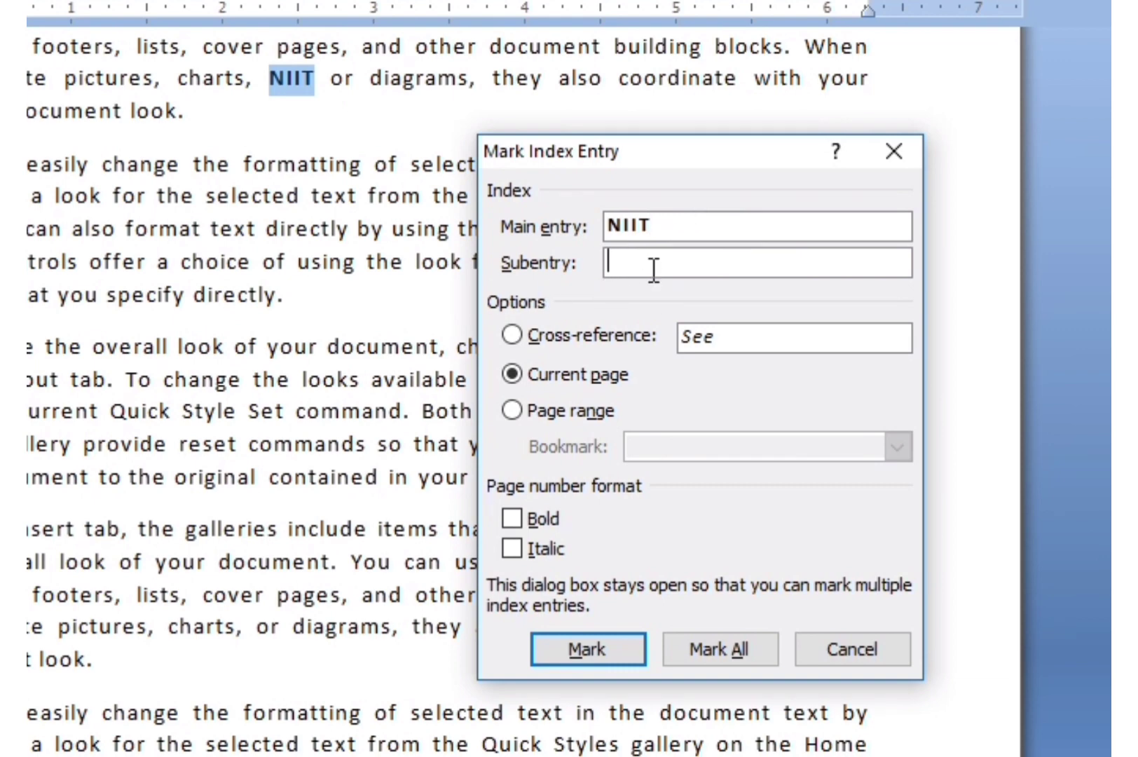
{"action": "type", "text": "National Inst"}
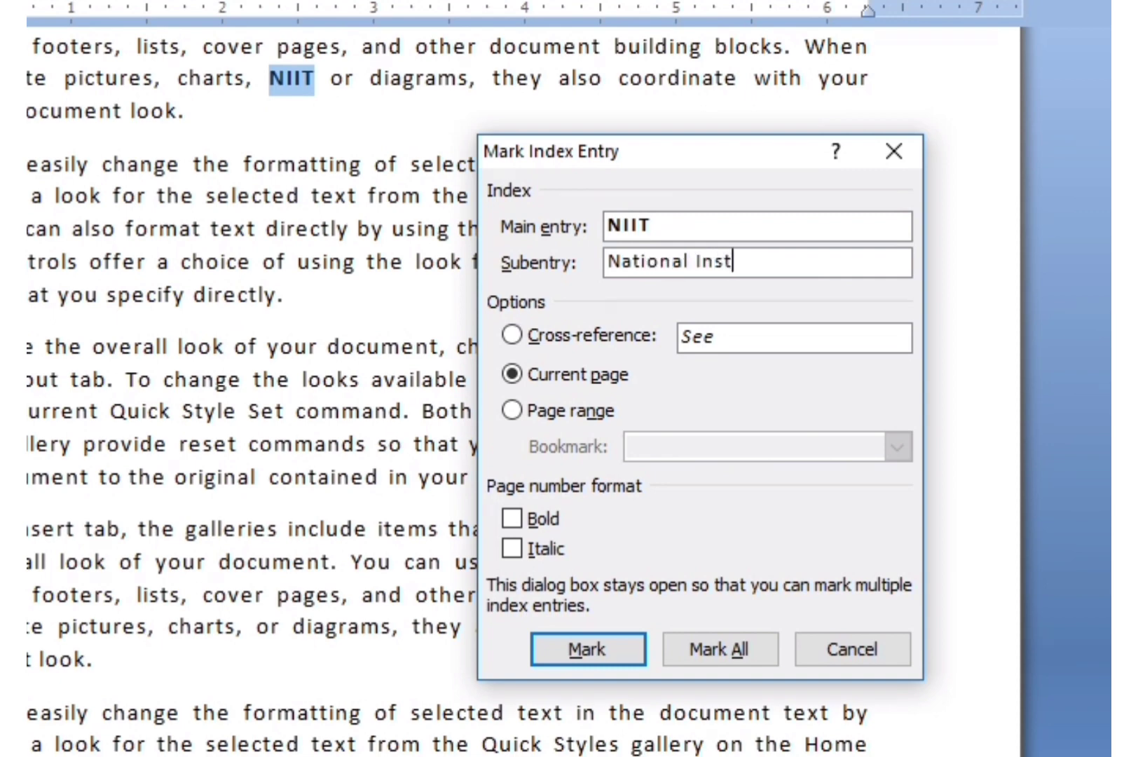
{"action": "type", "text": "itute of"}
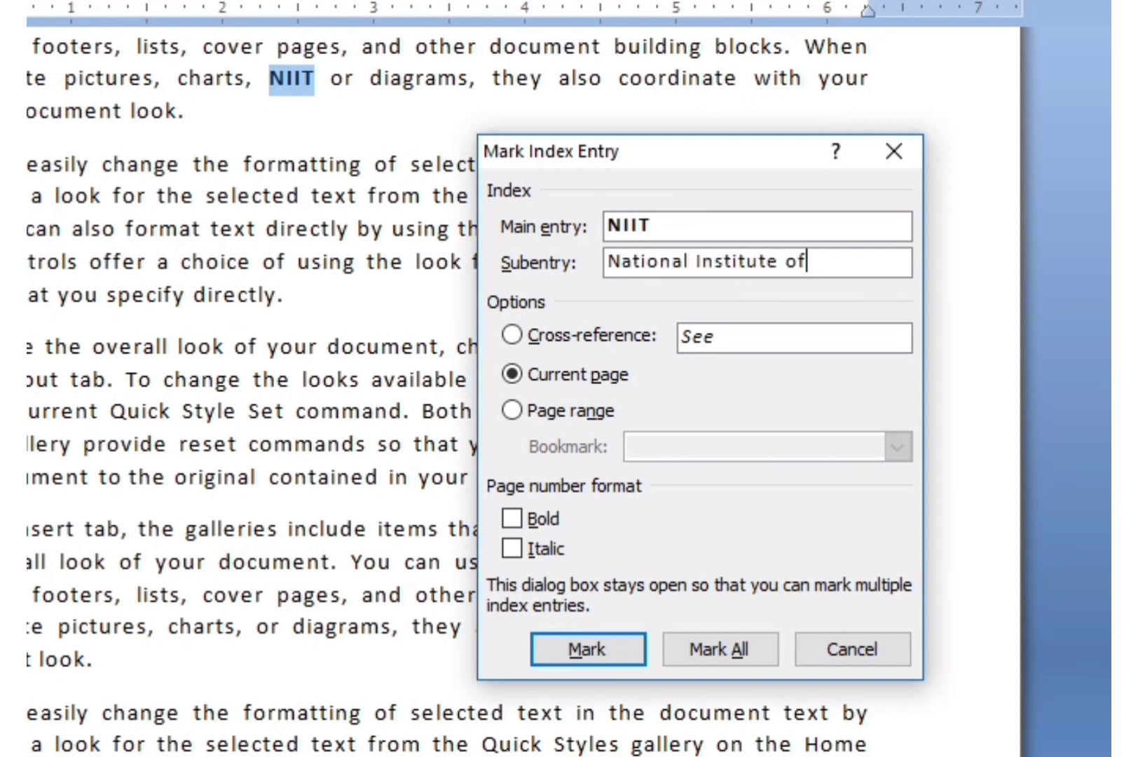
{"action": "type", "text": " Informa"}
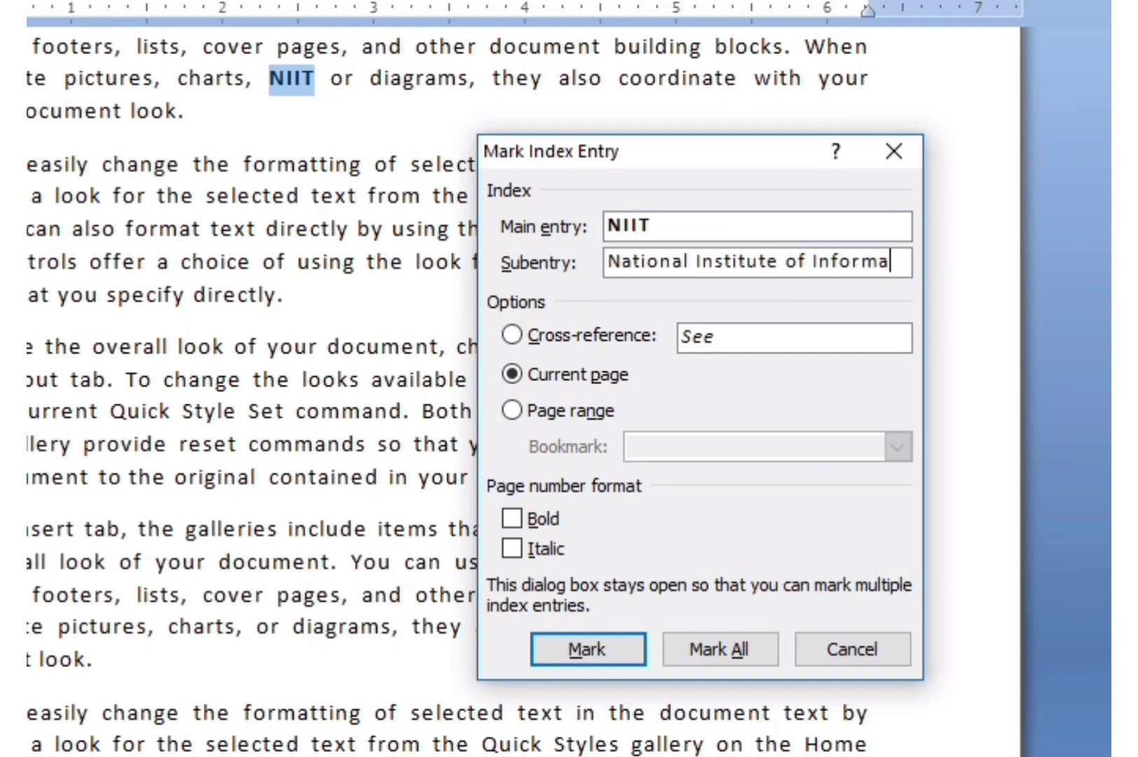
{"action": "type", "text": "tion Tech"}
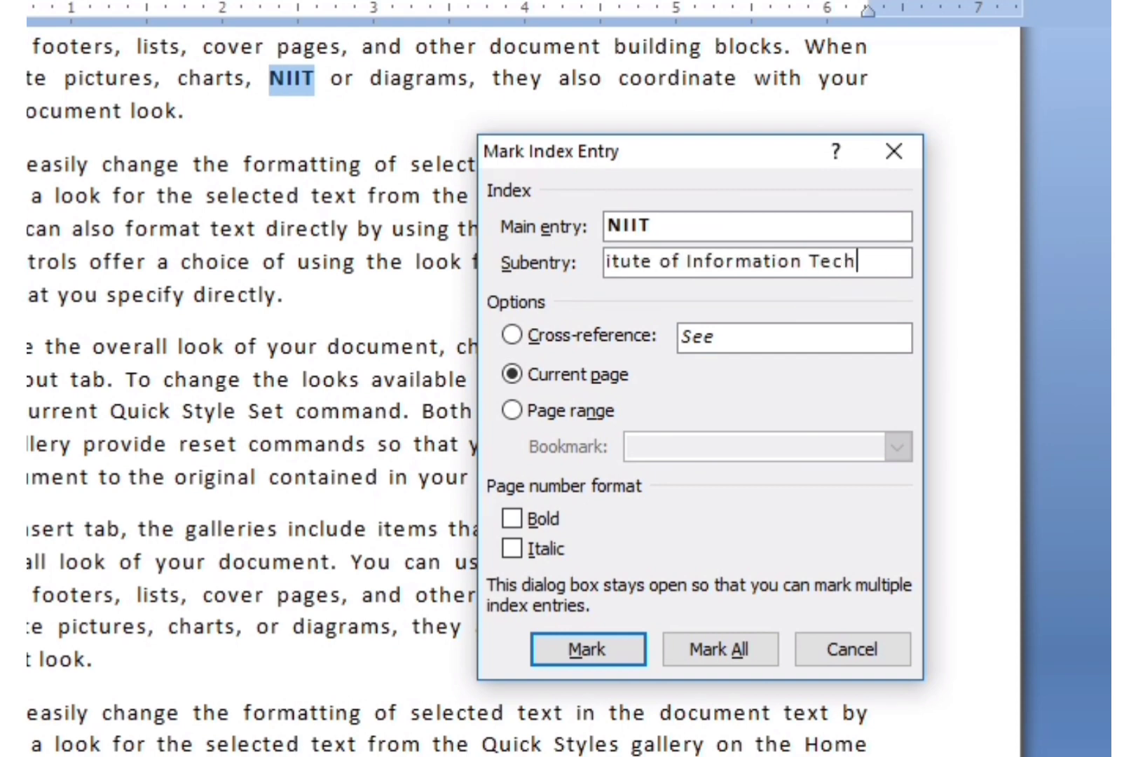
{"action": "type", "text": "nology"}
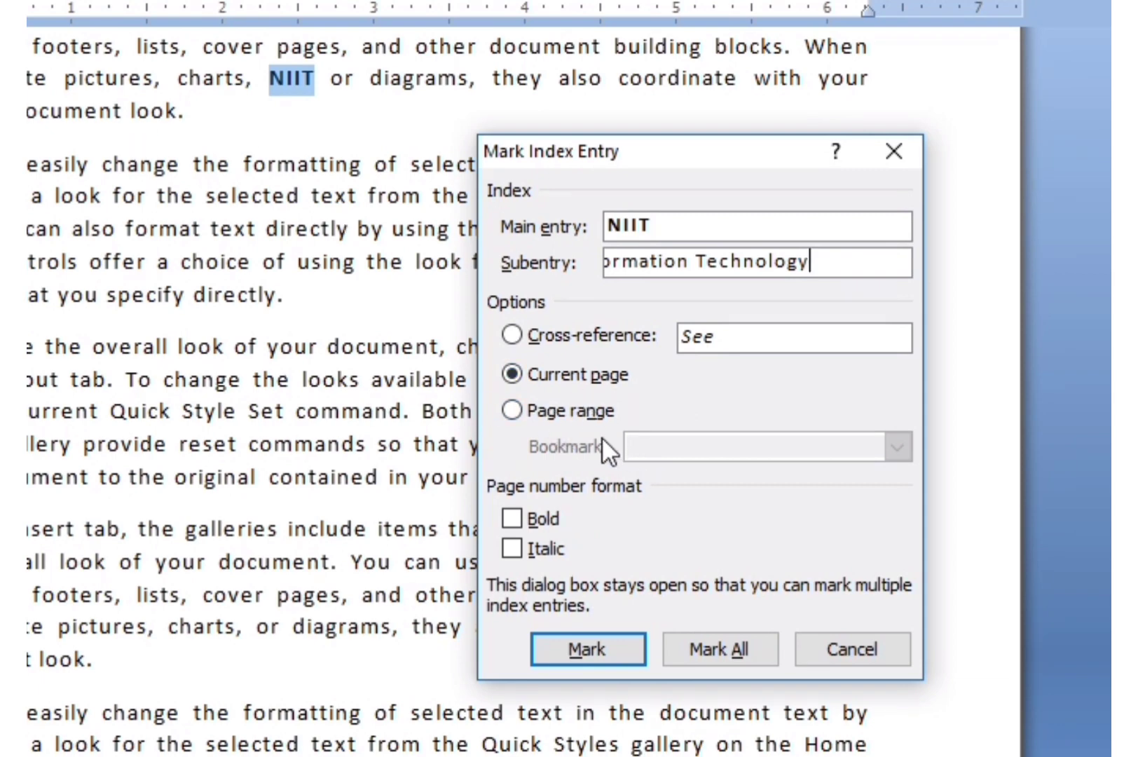
Set the NIIT entry's page number format to bold and italic, mark the entry, and close the dialog
{"action": "left_click", "coordinate": [530, 517]}
{"action": "left_click", "coordinate": [529, 550]}
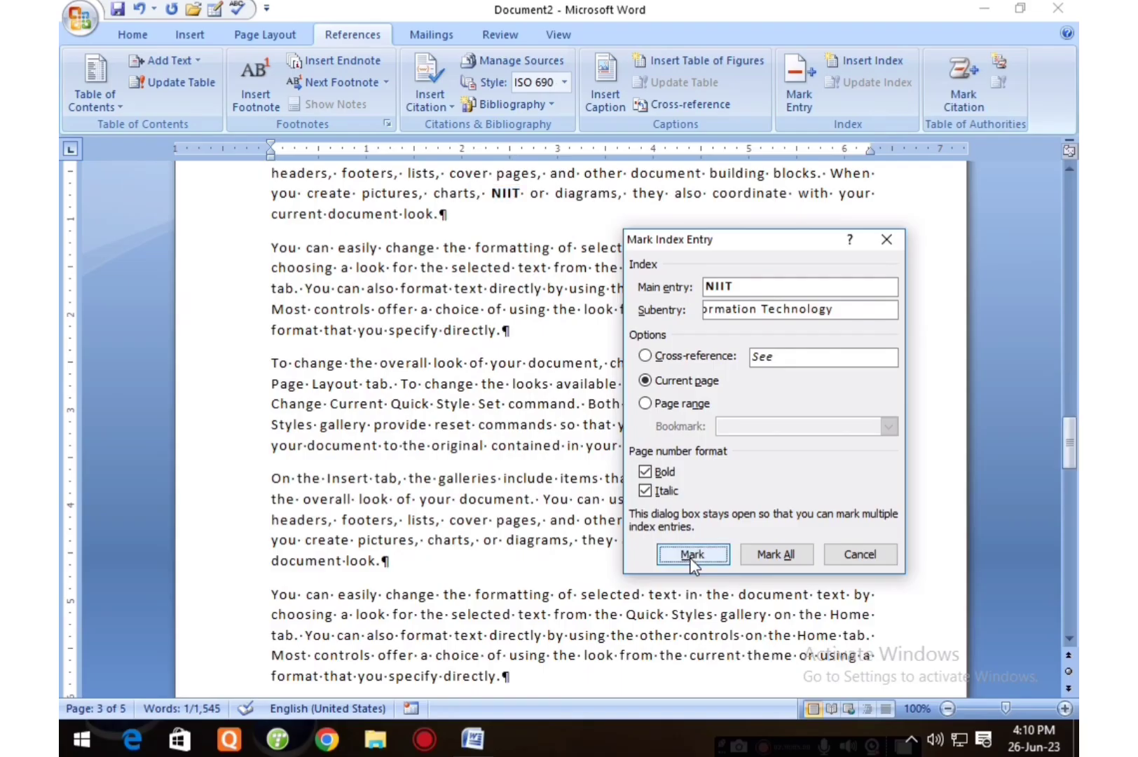
{"action": "left_click", "coordinate": [583, 652]}
{"action": "left_click", "coordinate": [886, 238]}
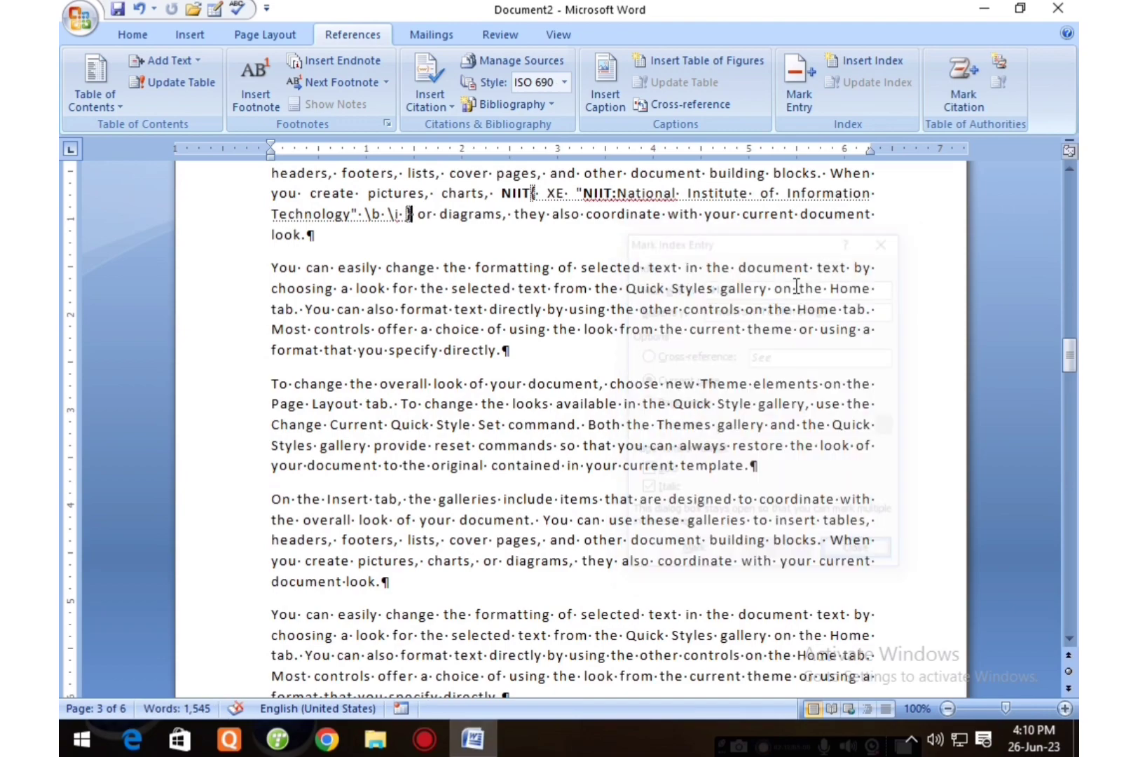
Hide the paragraph marks and index field codes in the document
{"action": "scroll", "coordinate": [795, 287], "scroll_direction": "up", "scroll_amount": 2}
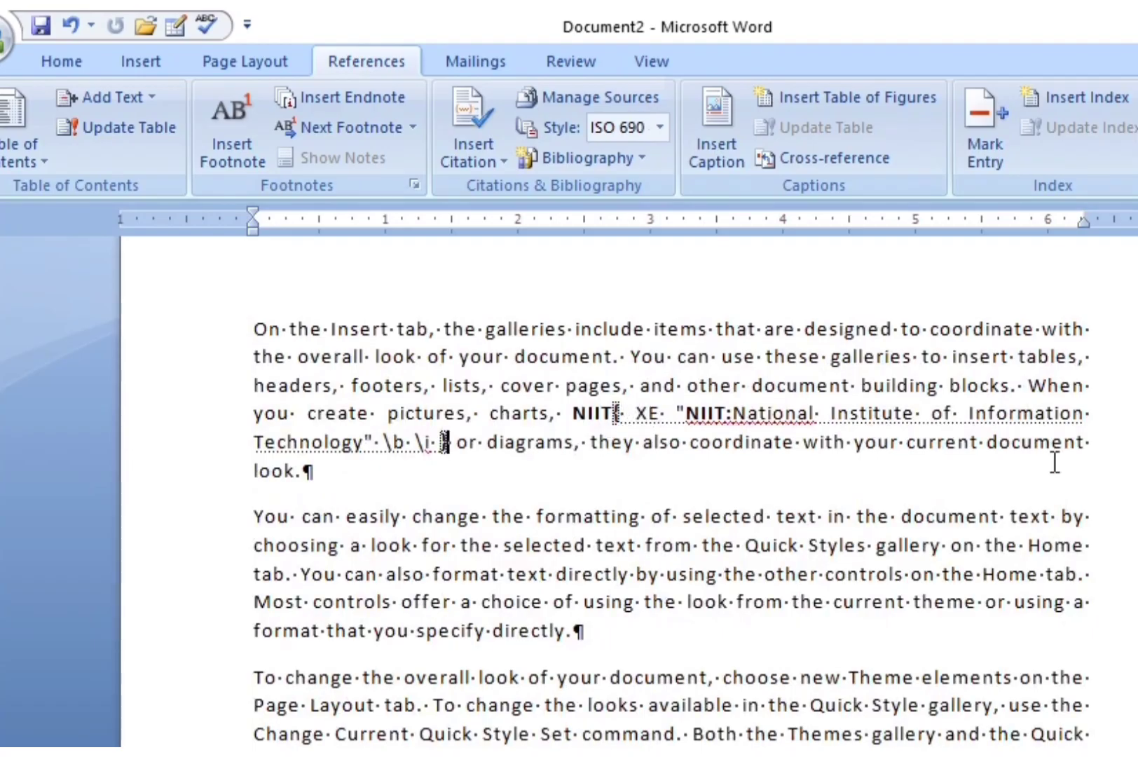
{"action": "left_click", "coordinate": [47, 56]}
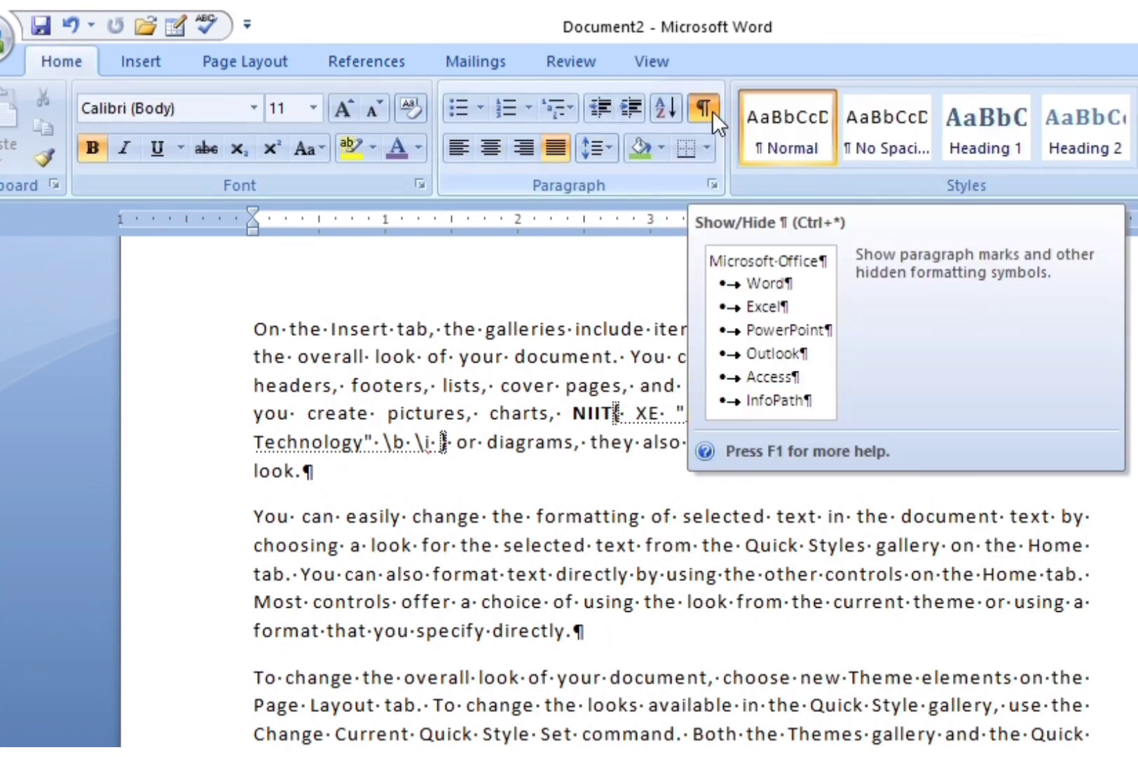
{"action": "left_click", "coordinate": [703, 107]}
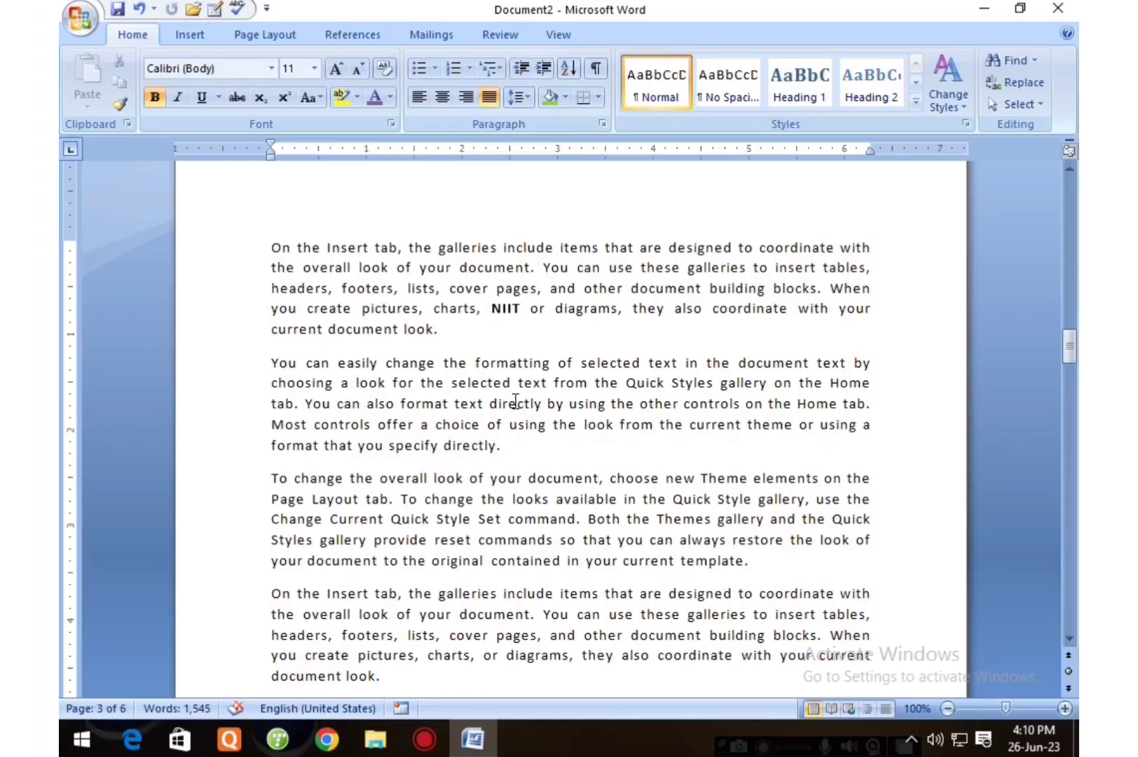
Insert the word "CCIB" in bold after "reset commands" in the second "To change the overall look" paragraph on page 3
{"action": "scroll", "coordinate": [553, 519], "scroll_direction": "down", "scroll_amount": 7}
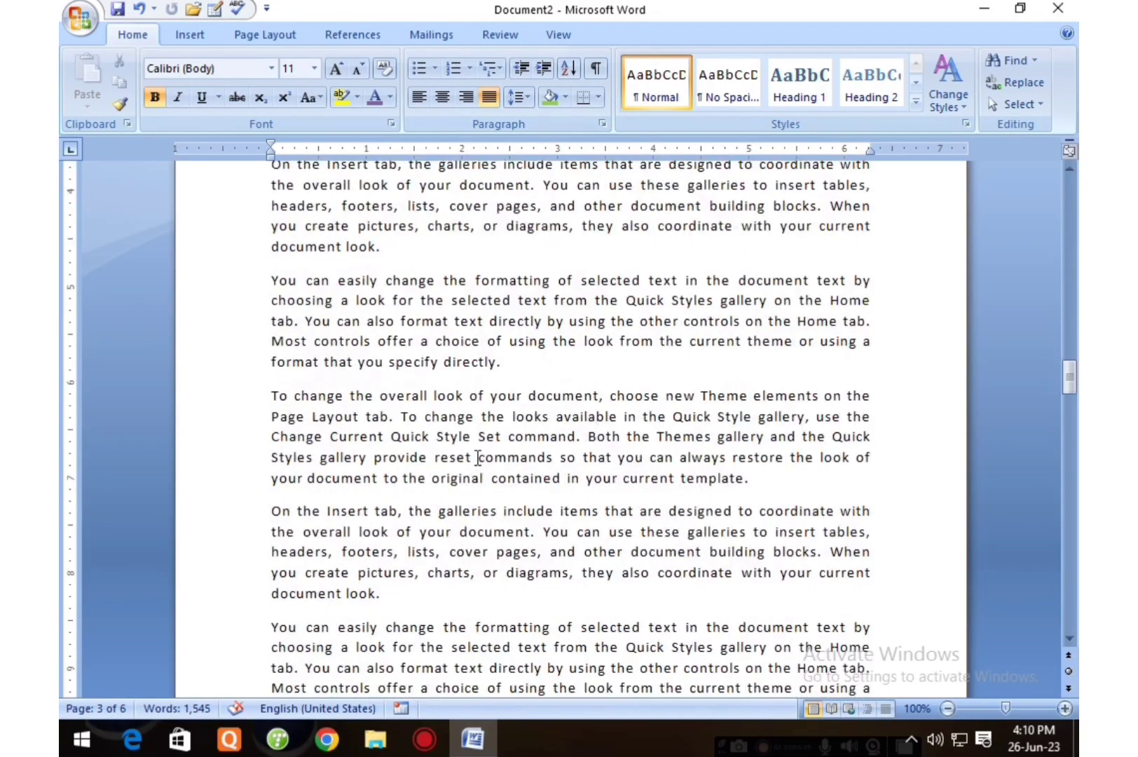
{"action": "left_click", "coordinate": [550, 459]}
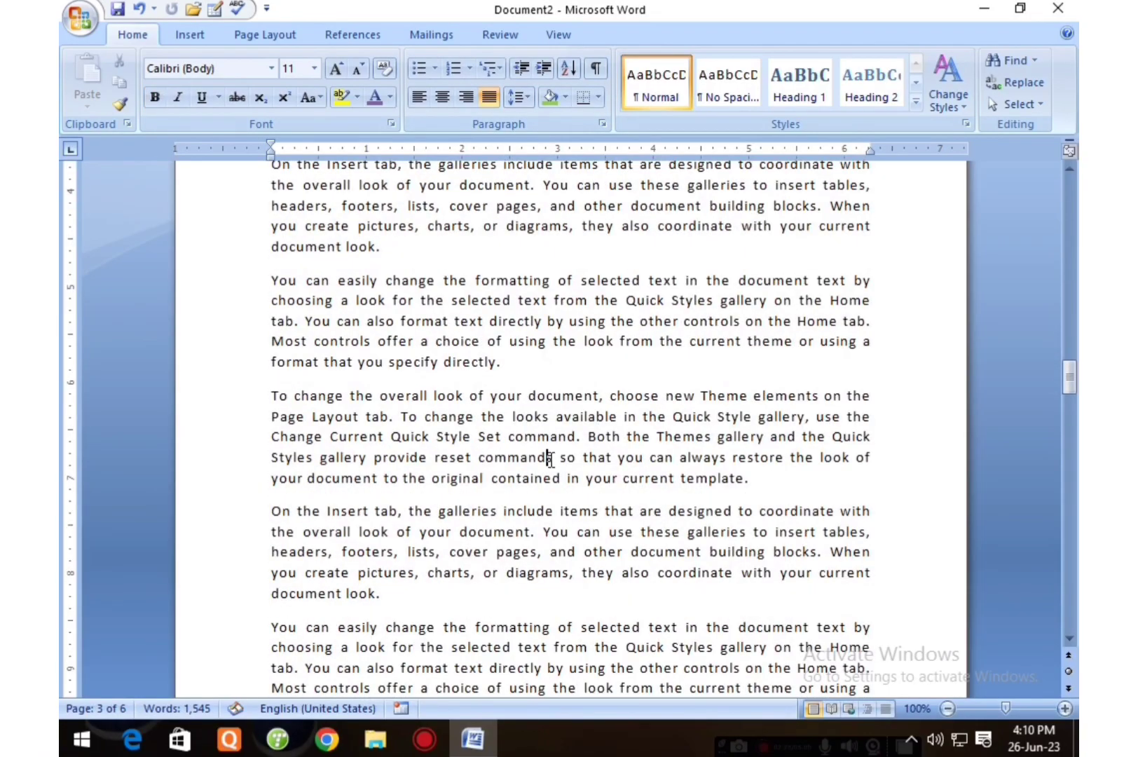
{"action": "type", "text": "CCI"}
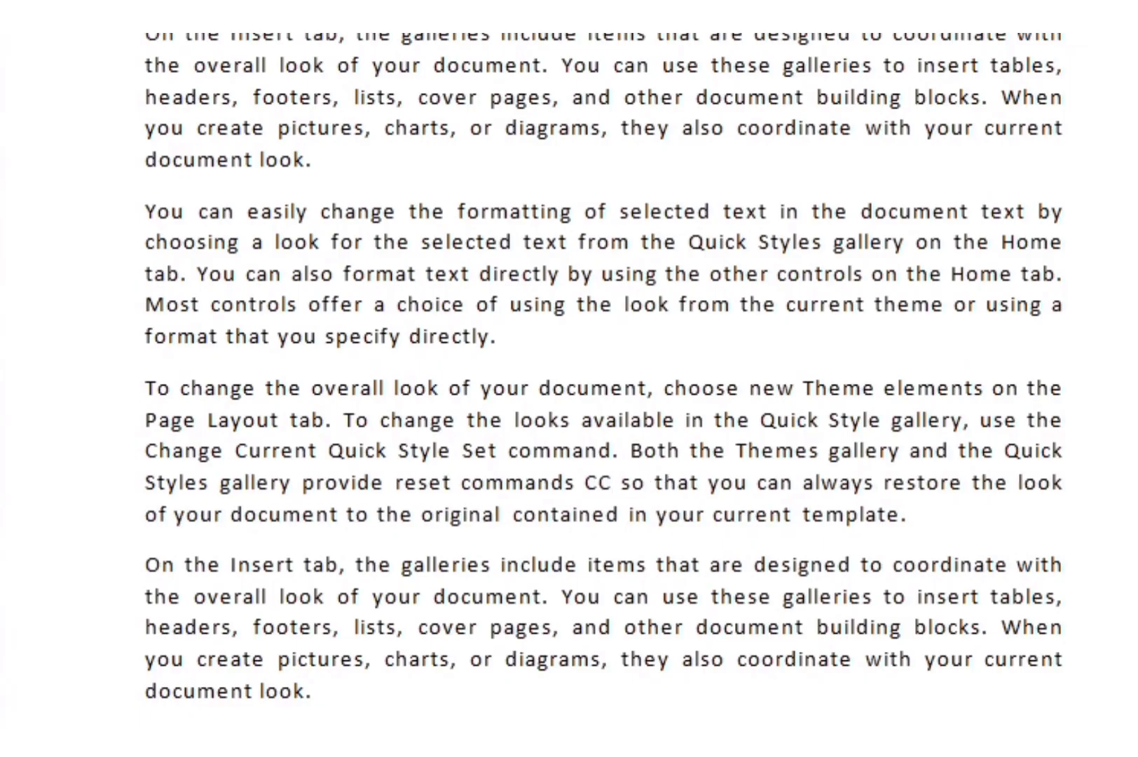
{"action": "type", "text": "B"}
{"action": "key", "text": "shift+Left"}
{"action": "key", "text": "shift+Left"}
{"action": "key", "text": "shift+Left"}
{"action": "key", "text": "shift+Left"}
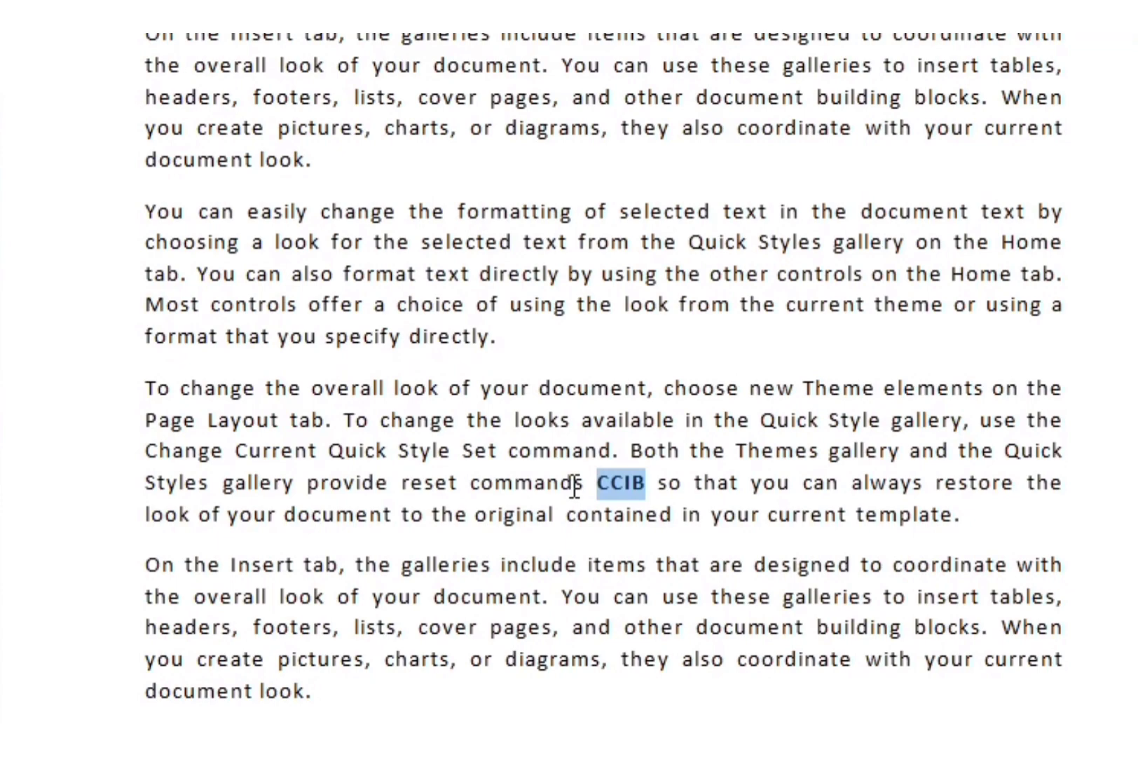
Start an index entry for the selected CCIB with the subentry "Centificate COurse of IT for Beginners"
{"action": "left_click", "coordinate": [367, 26]}
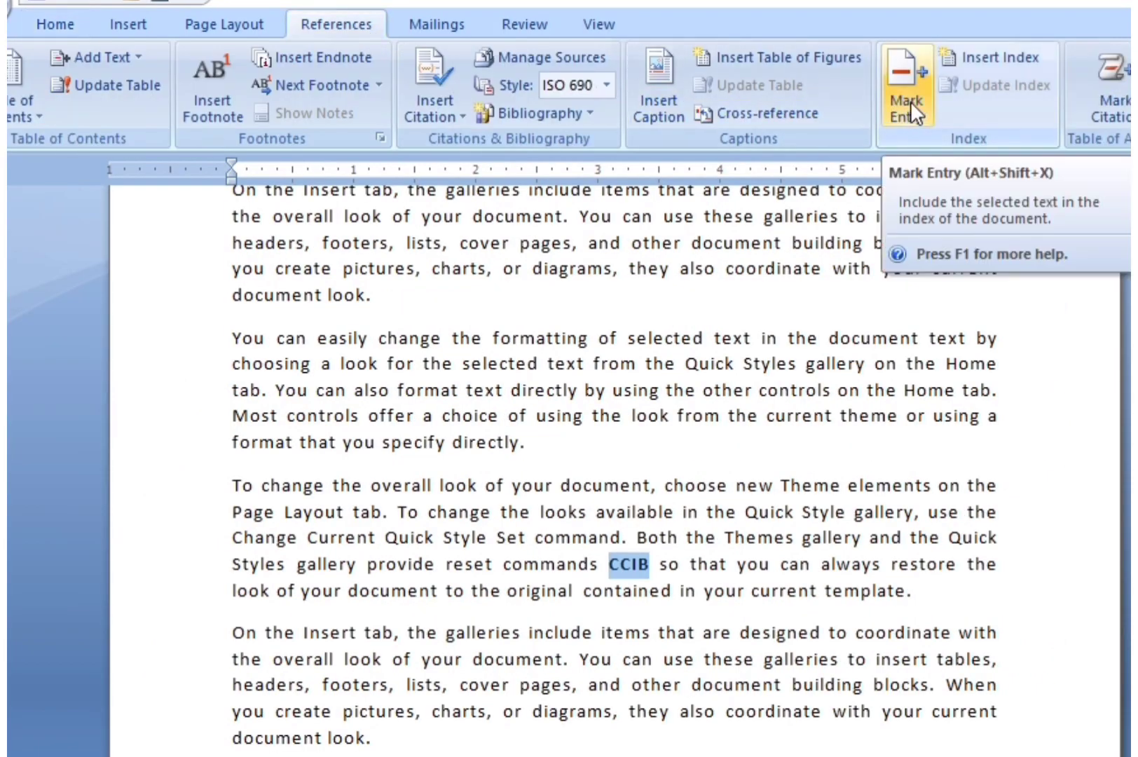
{"action": "left_click", "coordinate": [910, 100]}
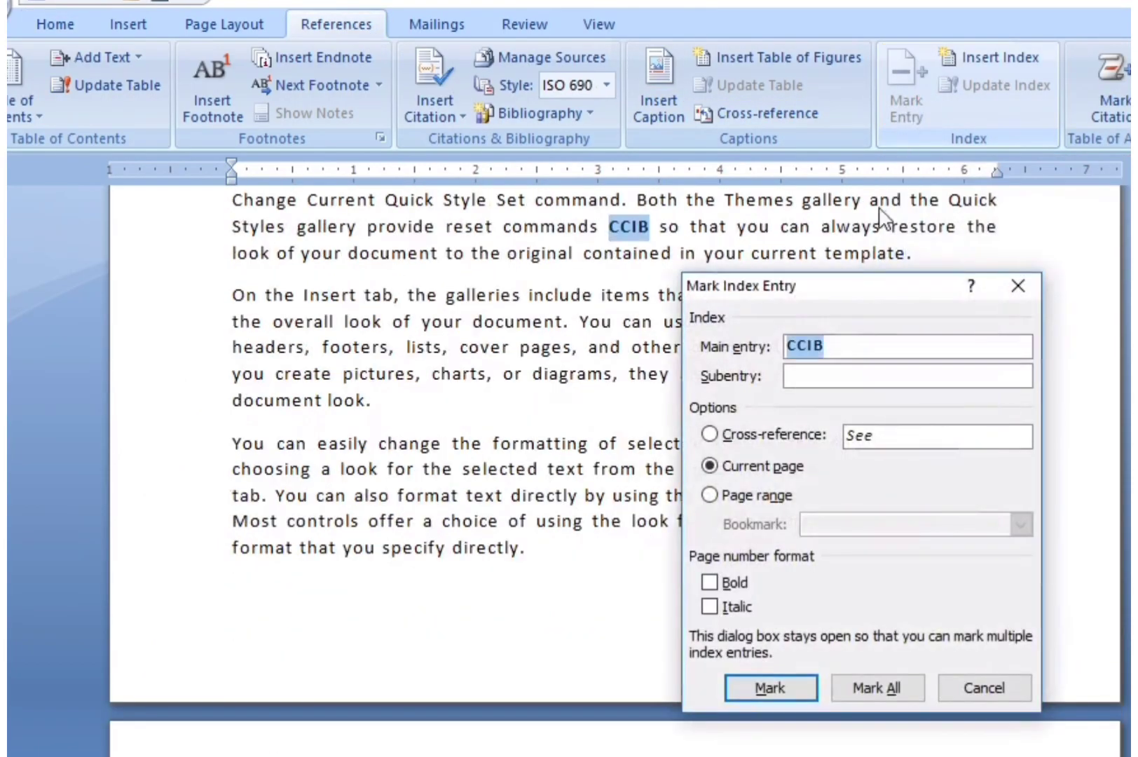
{"action": "left_click", "coordinate": [817, 374]}
{"action": "type", "text": "C"}
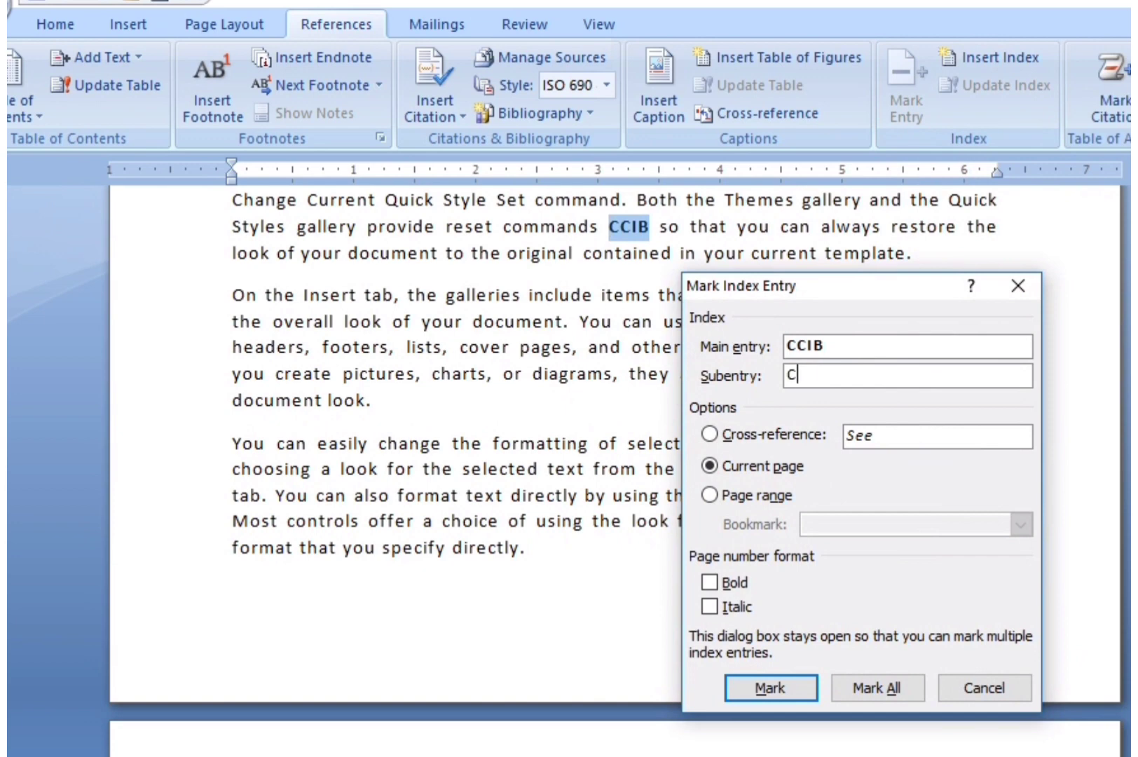
{"action": "type", "text": "entificate COurse o"}
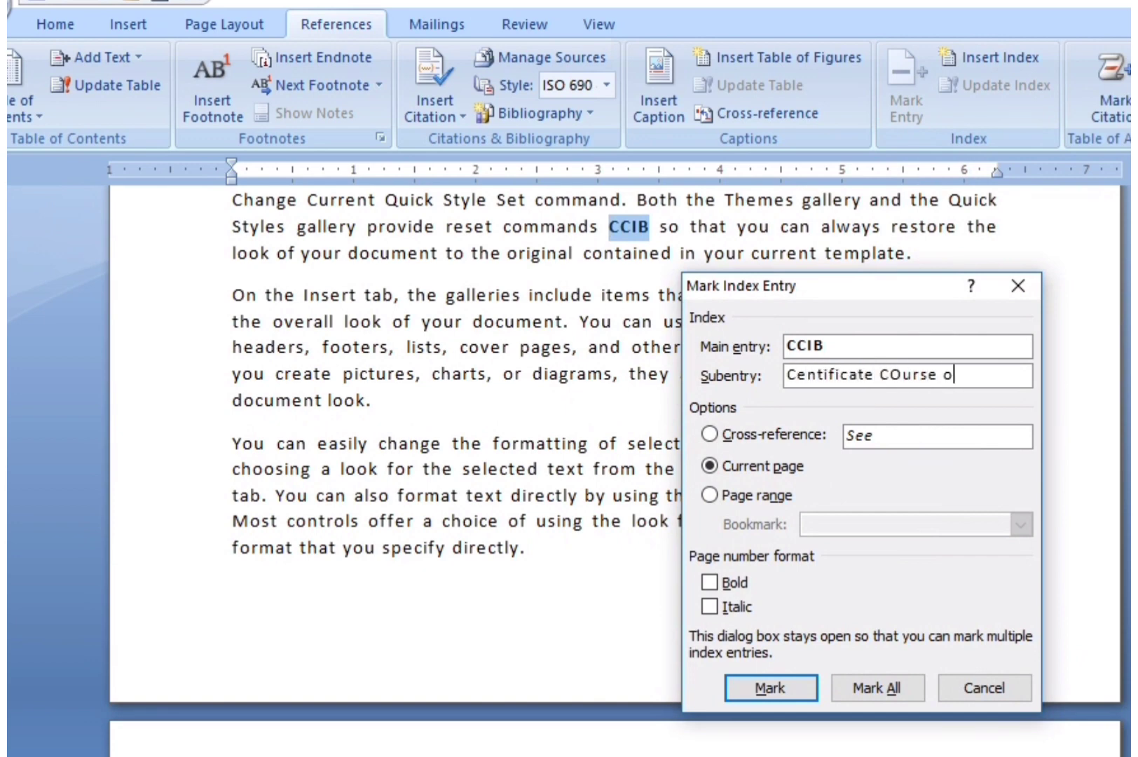
{"action": "type", "text": "f IT for Beginn"}
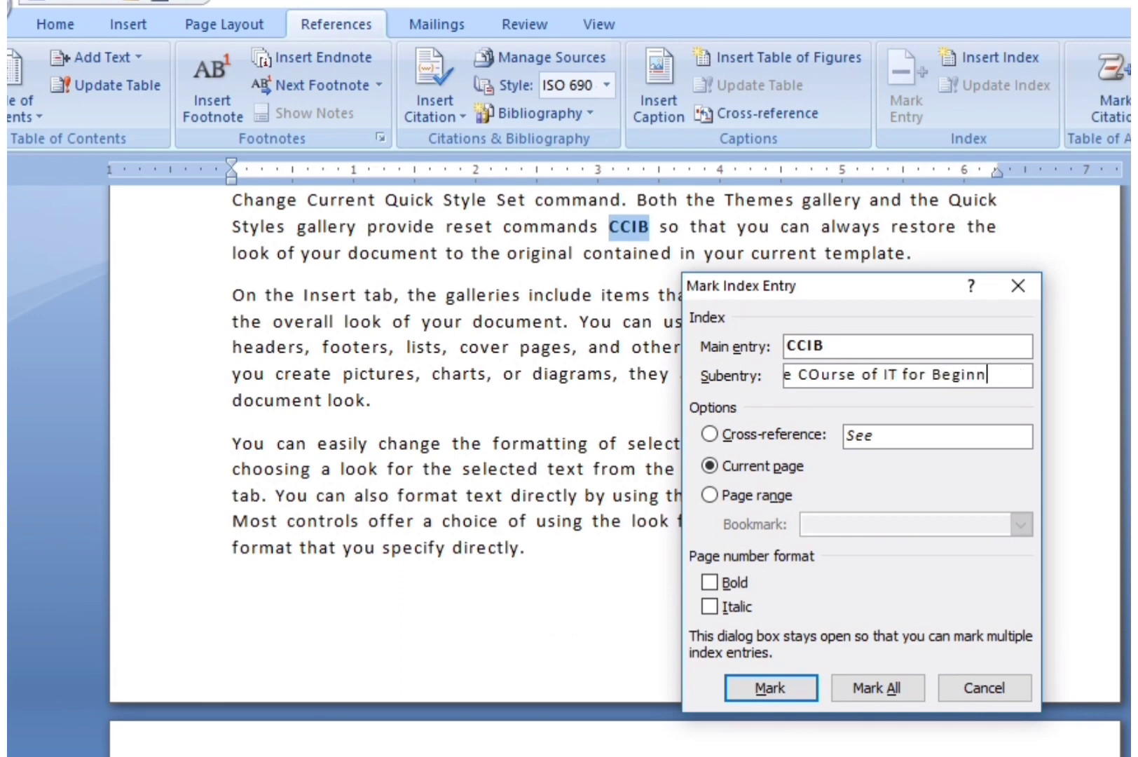
{"action": "type", "text": "ers"}
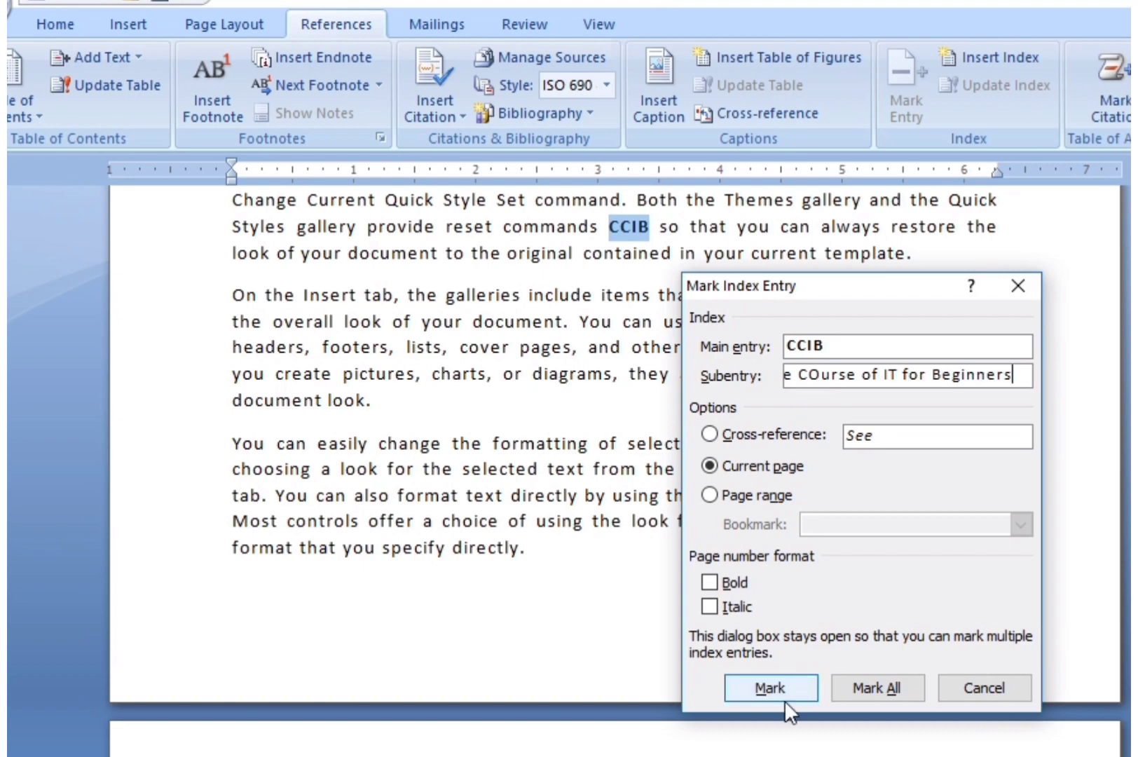
Set the CCIB entry's page number format to bold and italic and mark the entry
{"action": "left_click", "coordinate": [718, 580]}
{"action": "left_click", "coordinate": [709, 606]}
{"action": "left_click", "coordinate": [778, 688]}
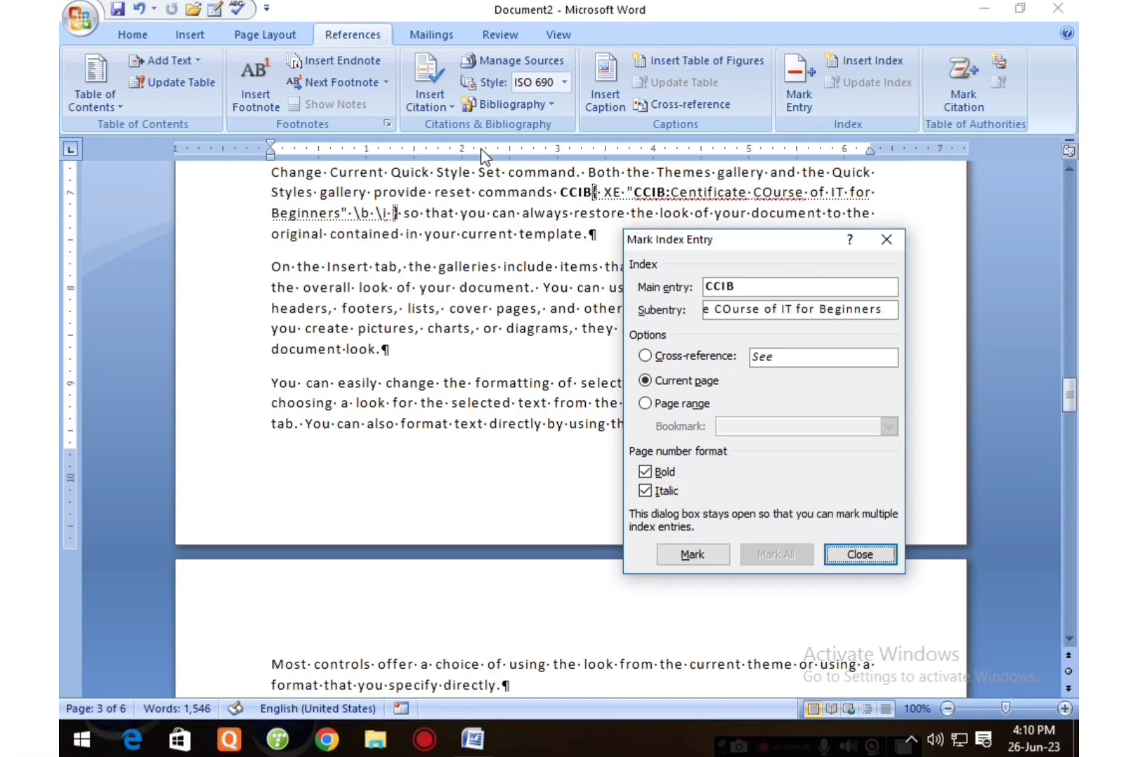
Hide the formatting marks again and close the Mark Index Entry dialog
{"action": "left_click", "coordinate": [132, 34]}
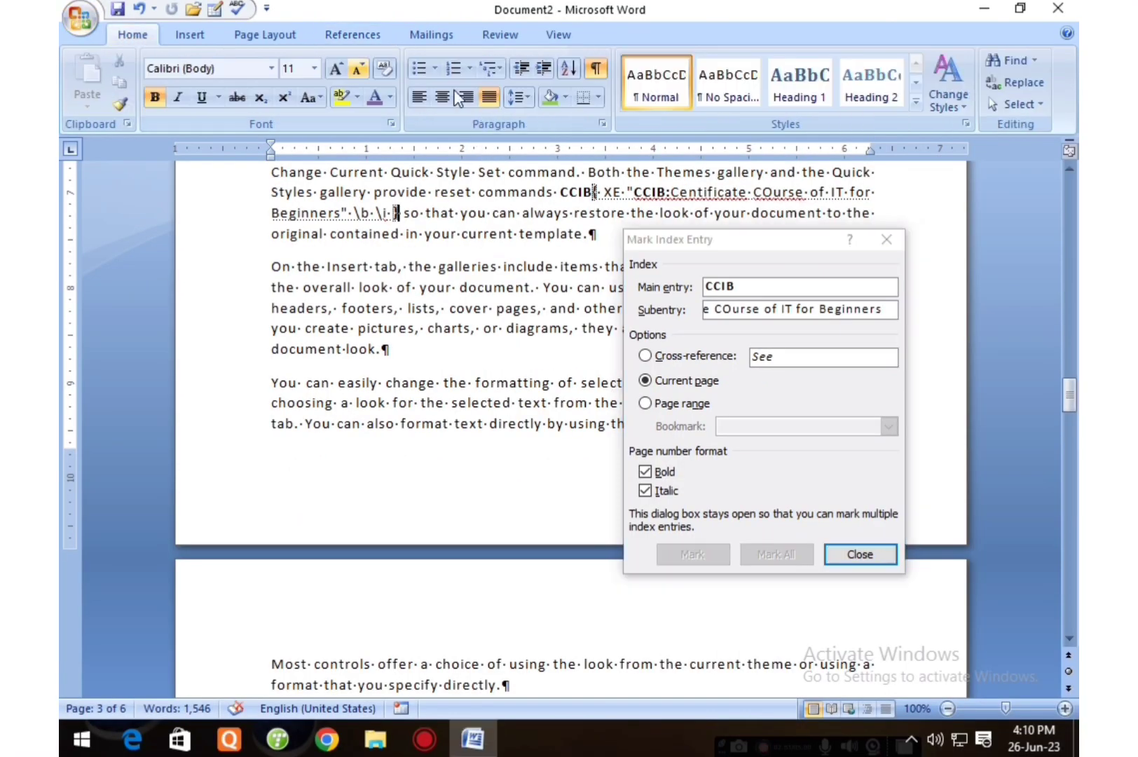
{"action": "left_click", "coordinate": [596, 68]}
{"action": "left_click", "coordinate": [864, 555]}
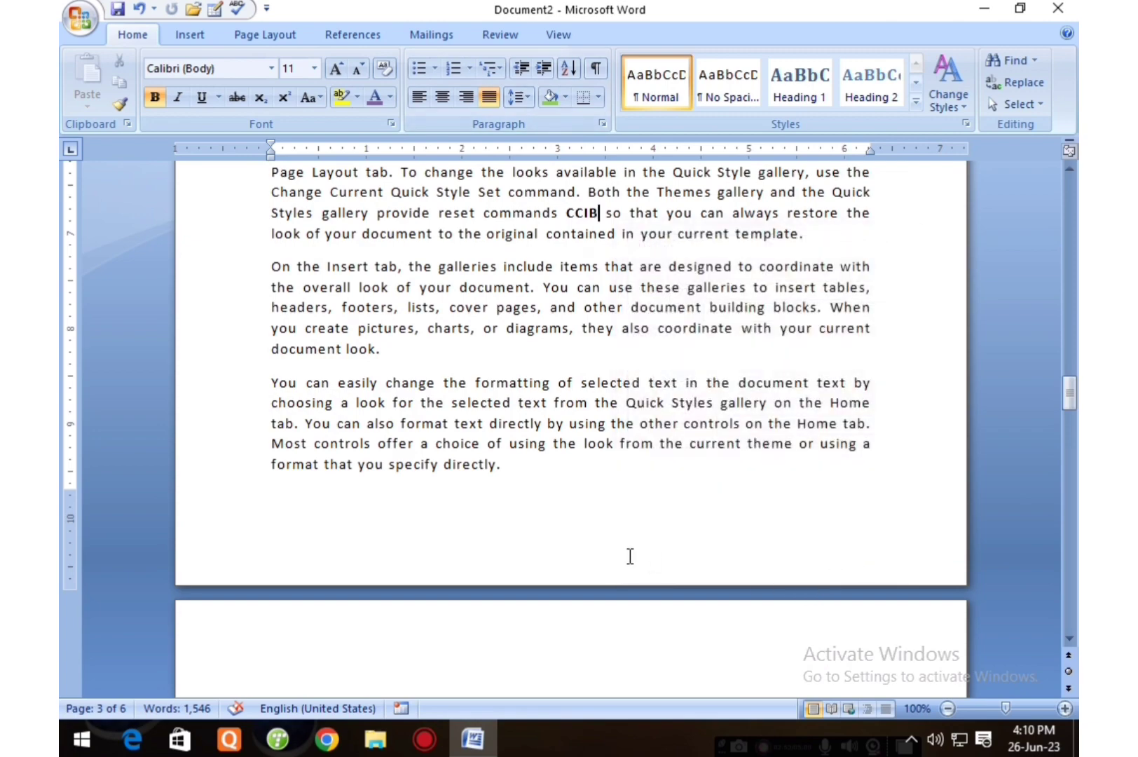
Insert the word "CCAWE" in bold after "pictures," in the second paragraph of page 4
{"action": "scroll", "coordinate": [630, 557], "scroll_direction": "up", "scroll_amount": 4}
{"action": "scroll", "coordinate": [628, 556], "scroll_direction": "down", "scroll_amount": 2}
{"action": "left_click", "coordinate": [422, 457]}
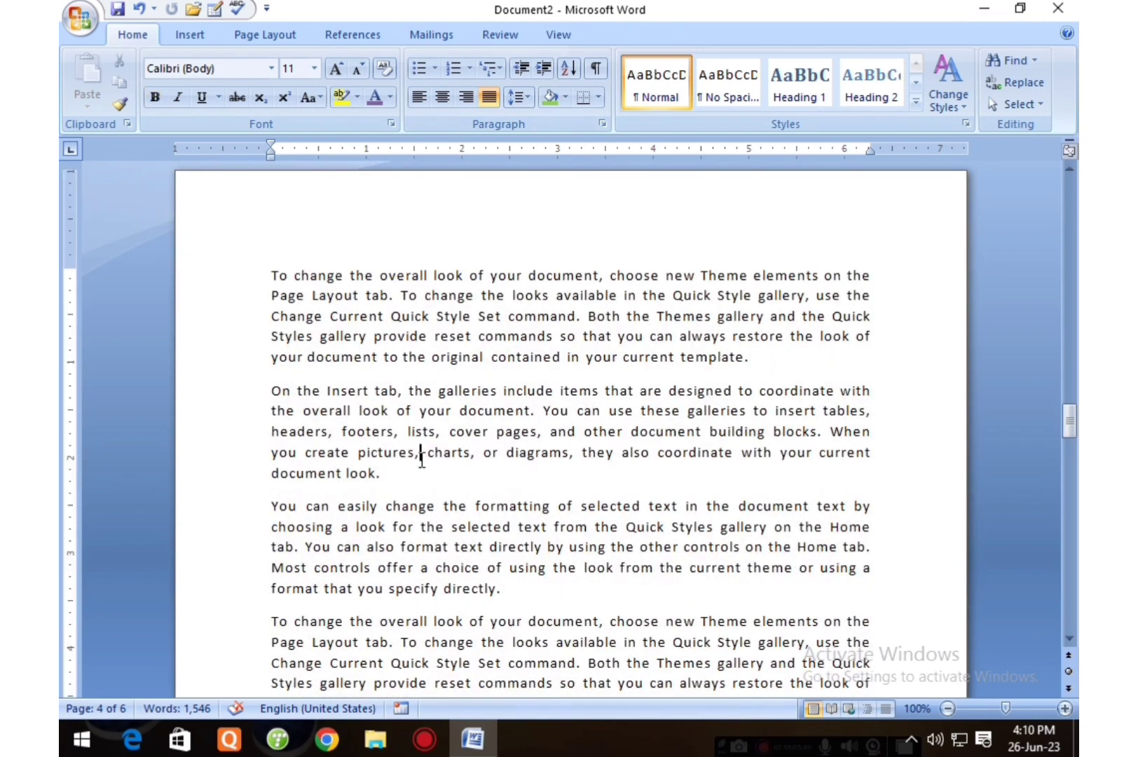
{"action": "type", "text": "CCAWE"}
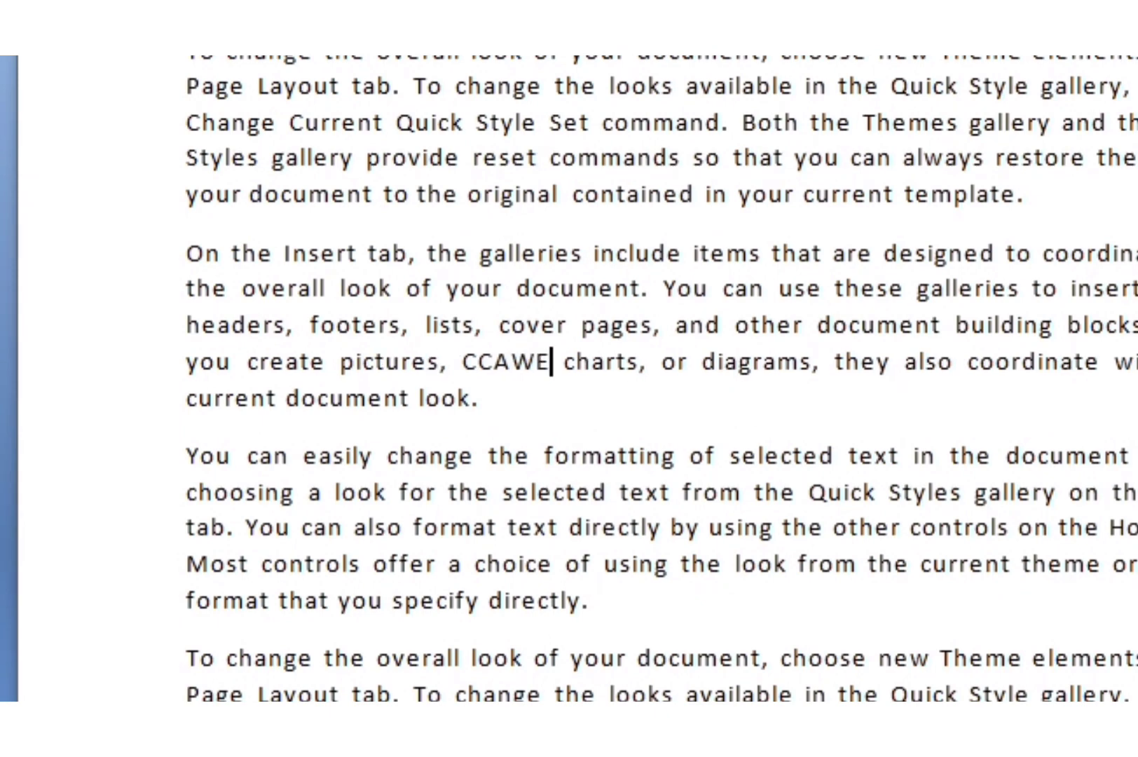
{"action": "left_click_drag", "start_coordinate": [550, 362], "coordinate": [450, 377]}
{"action": "key", "text": "shift+Right"}
{"action": "key", "text": "shift+Right"}
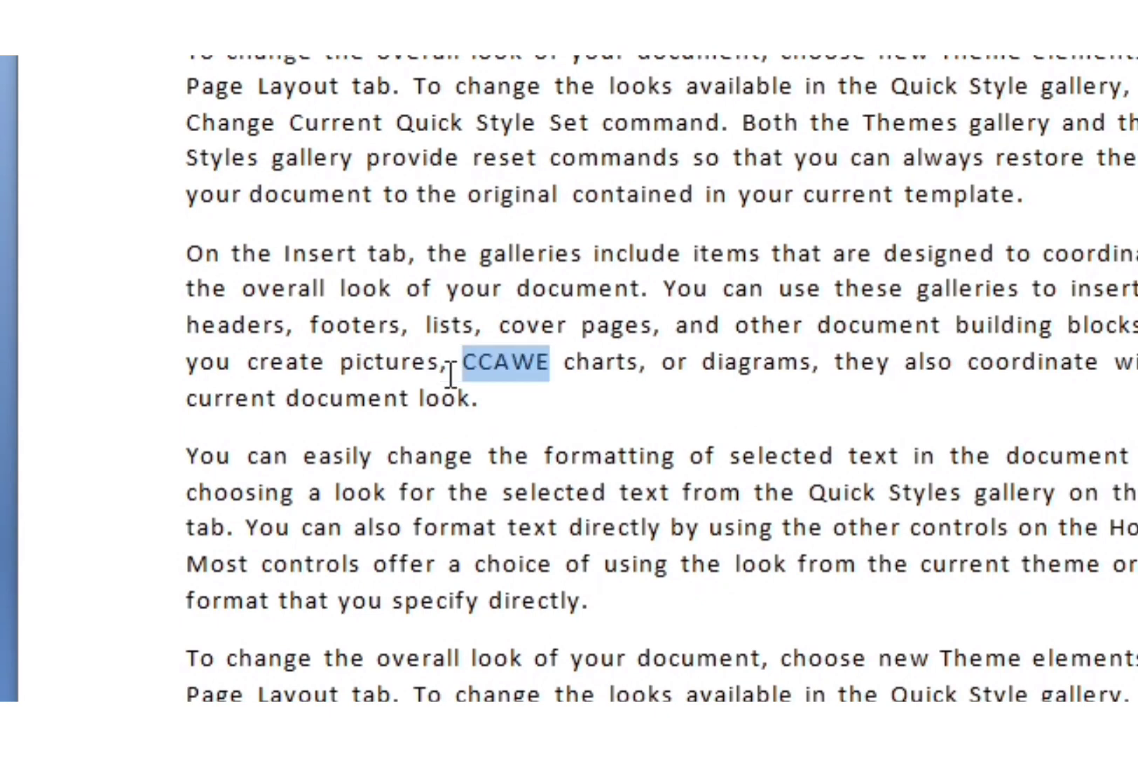
{"action": "key", "text": "ctrl+b"}
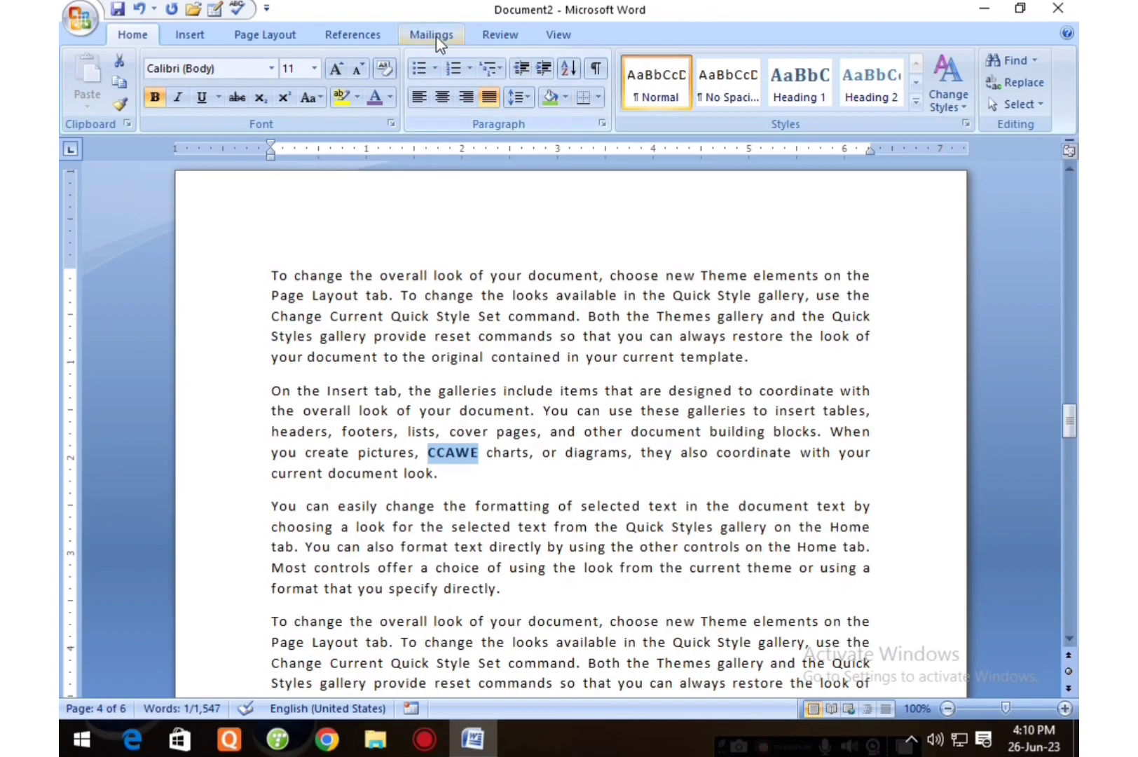
Start an index entry for the selected CCAWE with the subentry "Certificate Course in Advance Word and Excel"
{"action": "left_click", "coordinate": [371, 35]}
{"action": "left_click", "coordinate": [799, 98]}
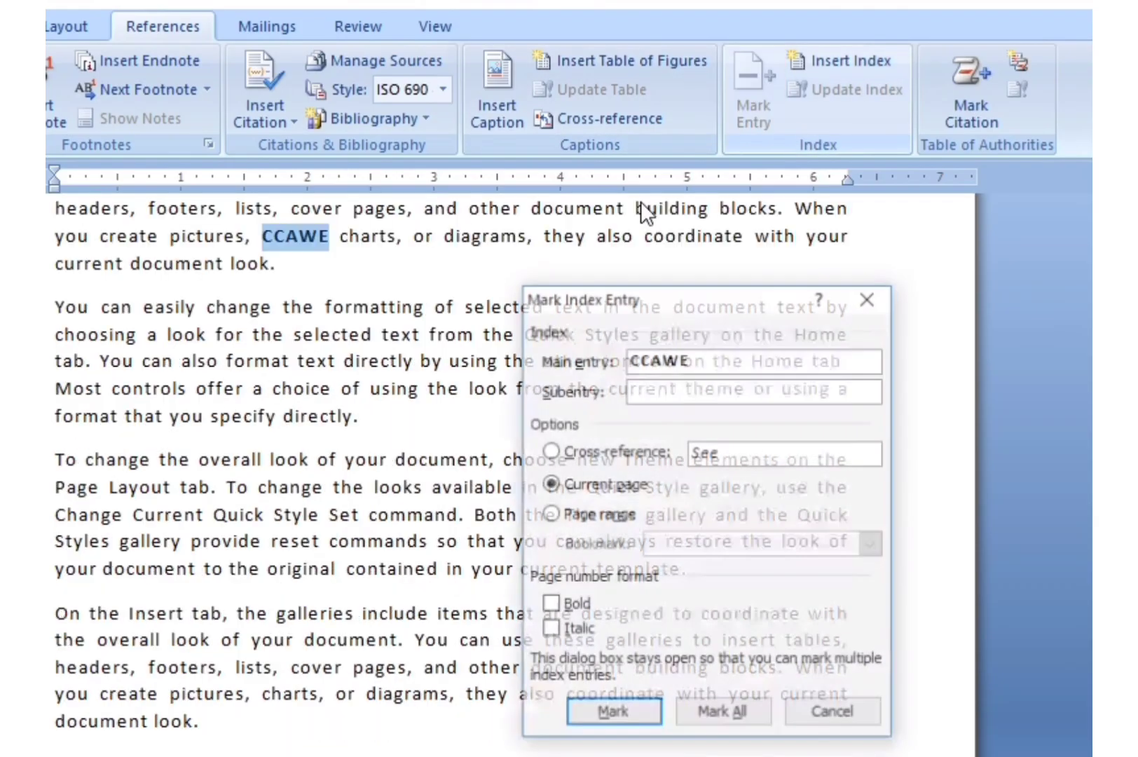
{"action": "left_click", "coordinate": [651, 392]}
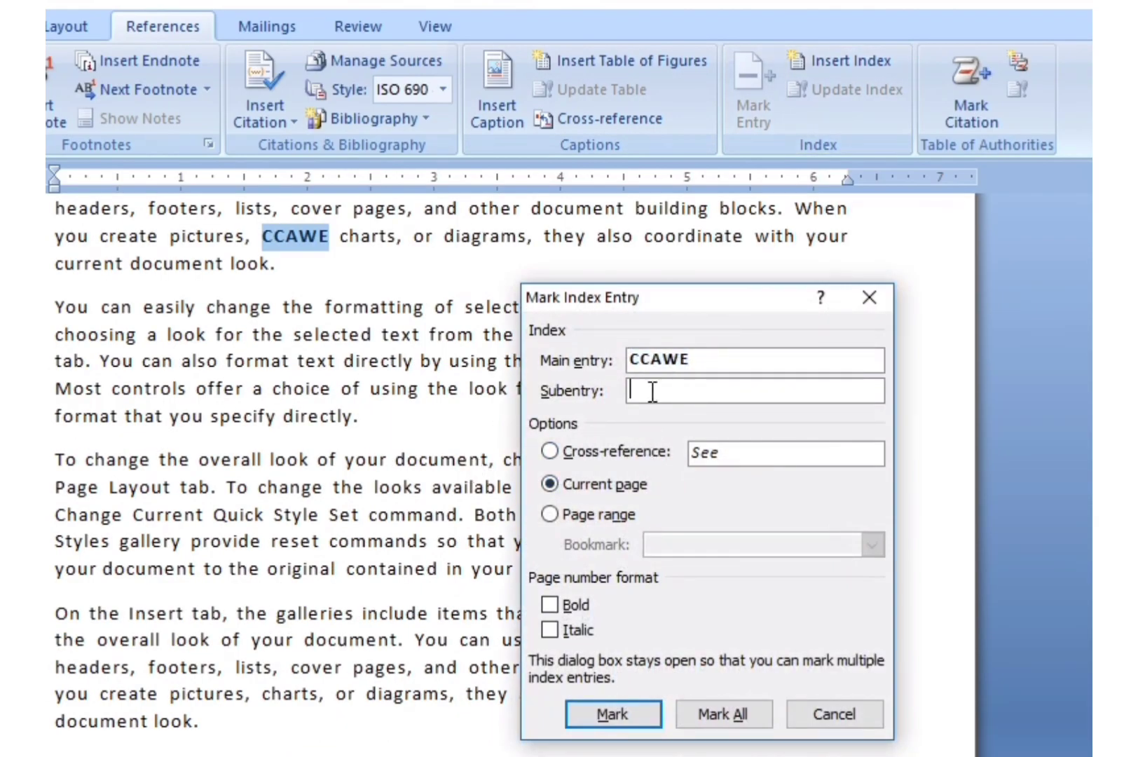
{"action": "type", "text": "Certificate Course"}
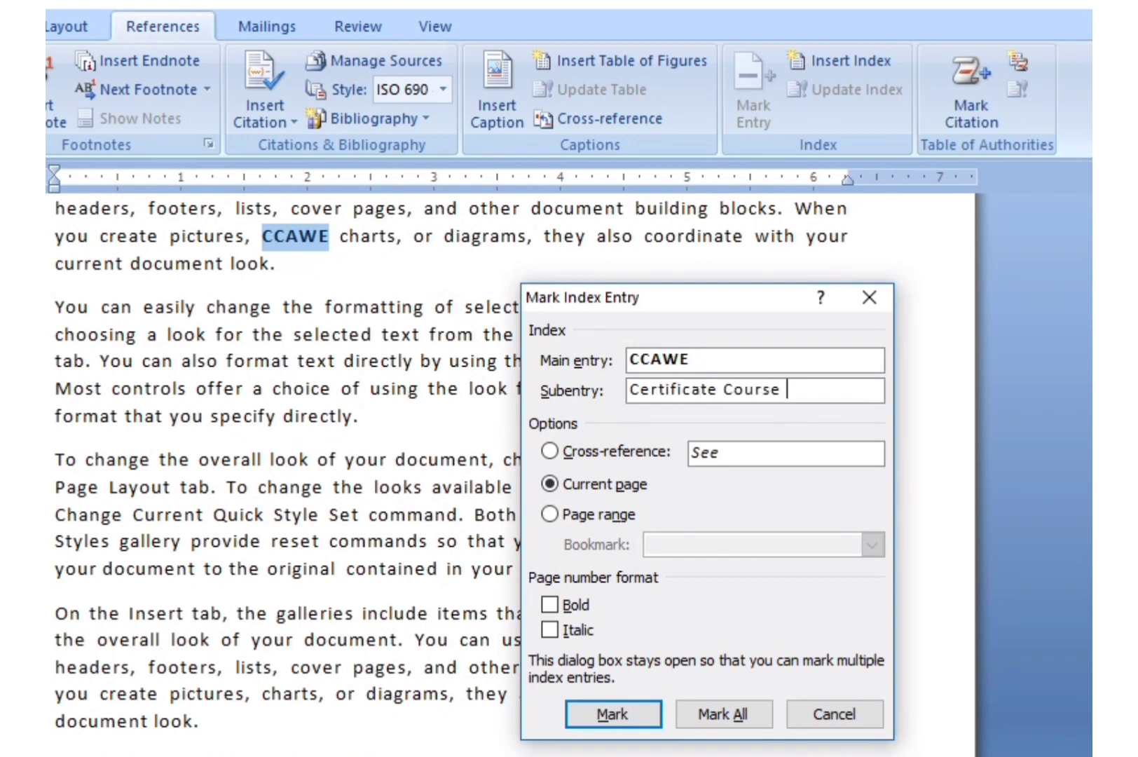
{"action": "type", "text": " in Advance Word"}
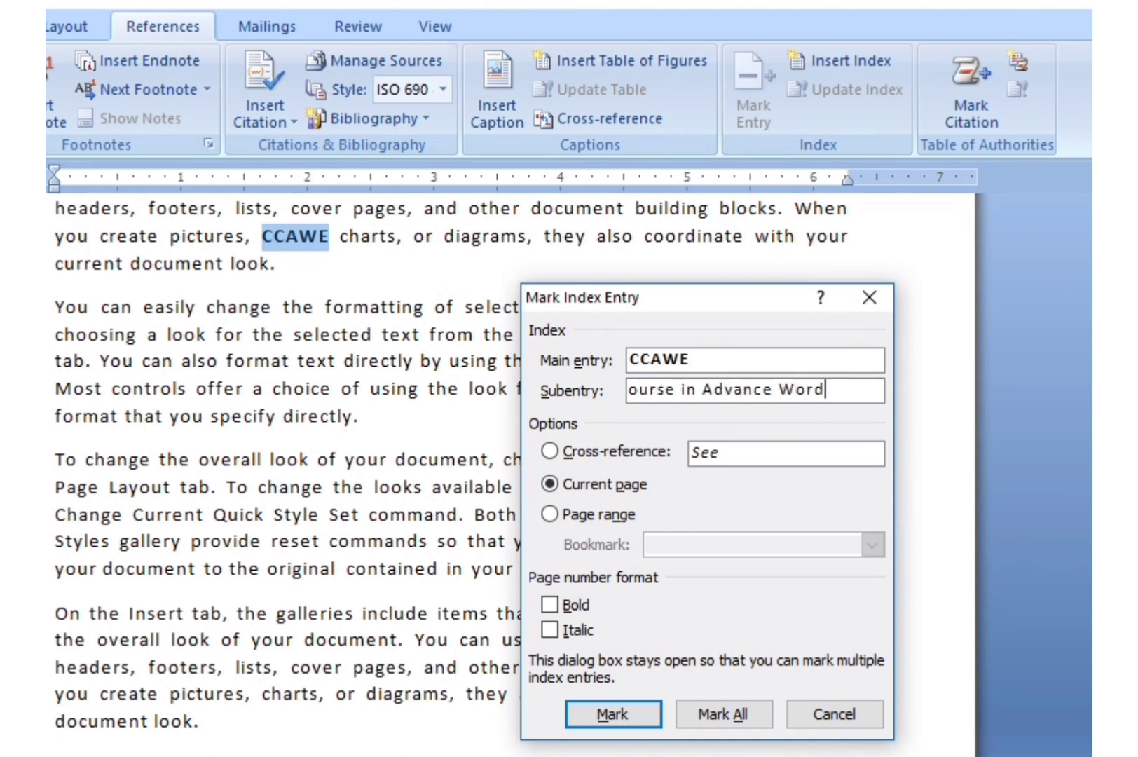
{"action": "type", "text": " and Excel"}
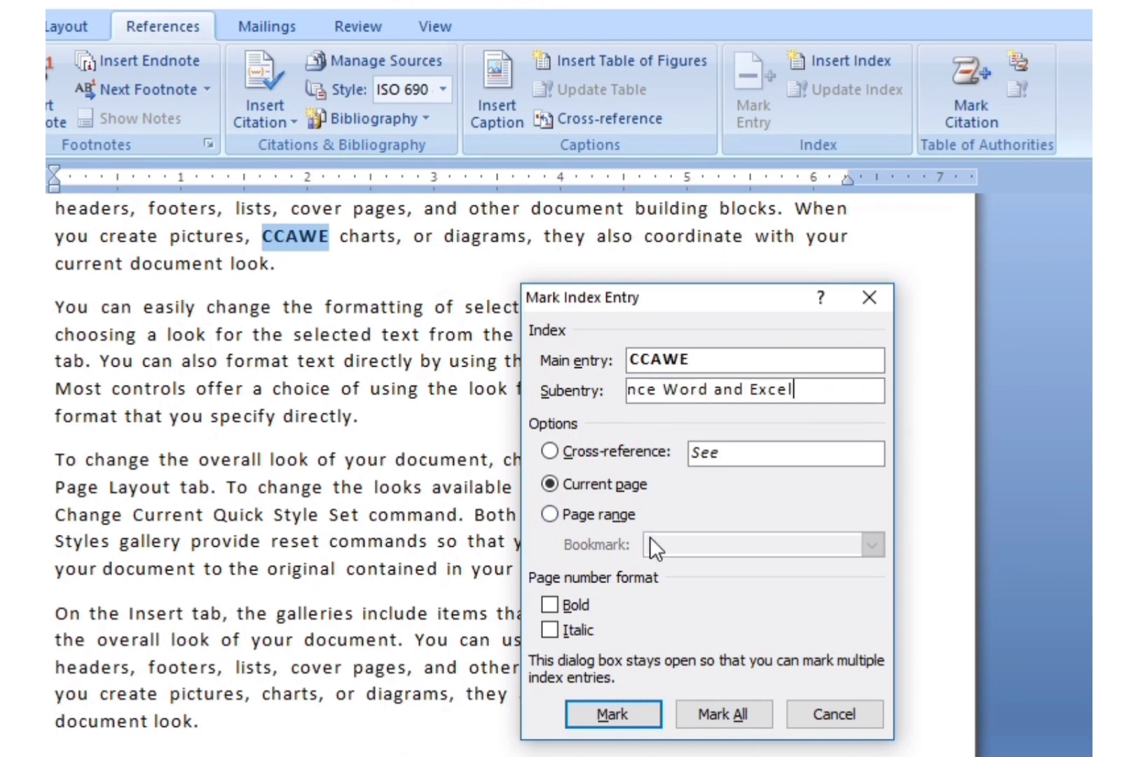
Set the CCAWE entry's page number format to bold and italic and mark the entry
{"action": "left_click", "coordinate": [552, 606]}
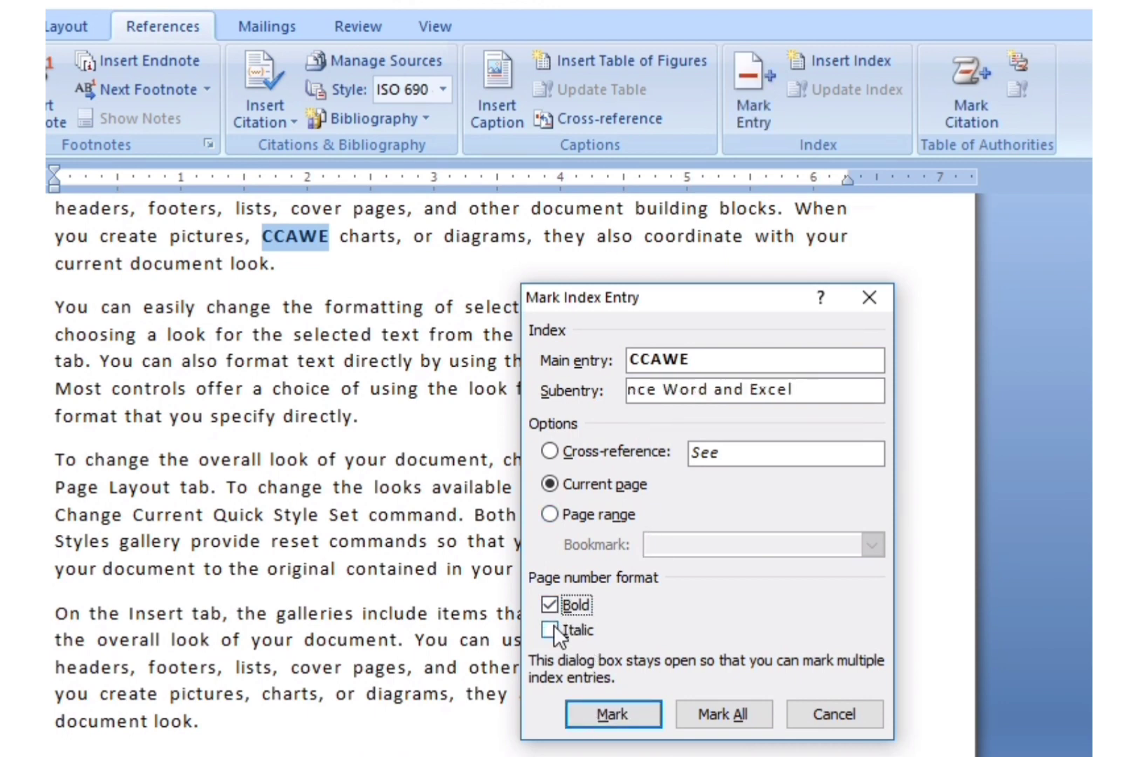
{"action": "left_click", "coordinate": [552, 627]}
{"action": "left_click", "coordinate": [598, 707]}
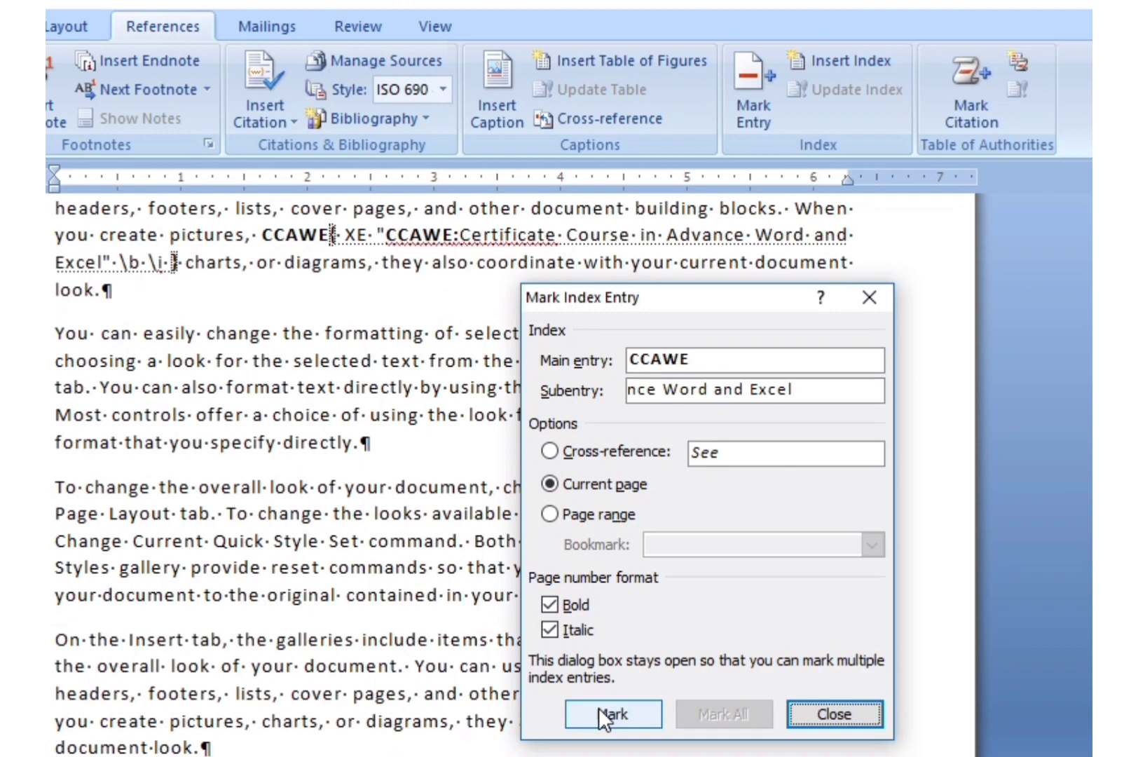
Close the Mark Index Entry dialog and hide the formatting marks
{"action": "left_click", "coordinate": [821, 716]}
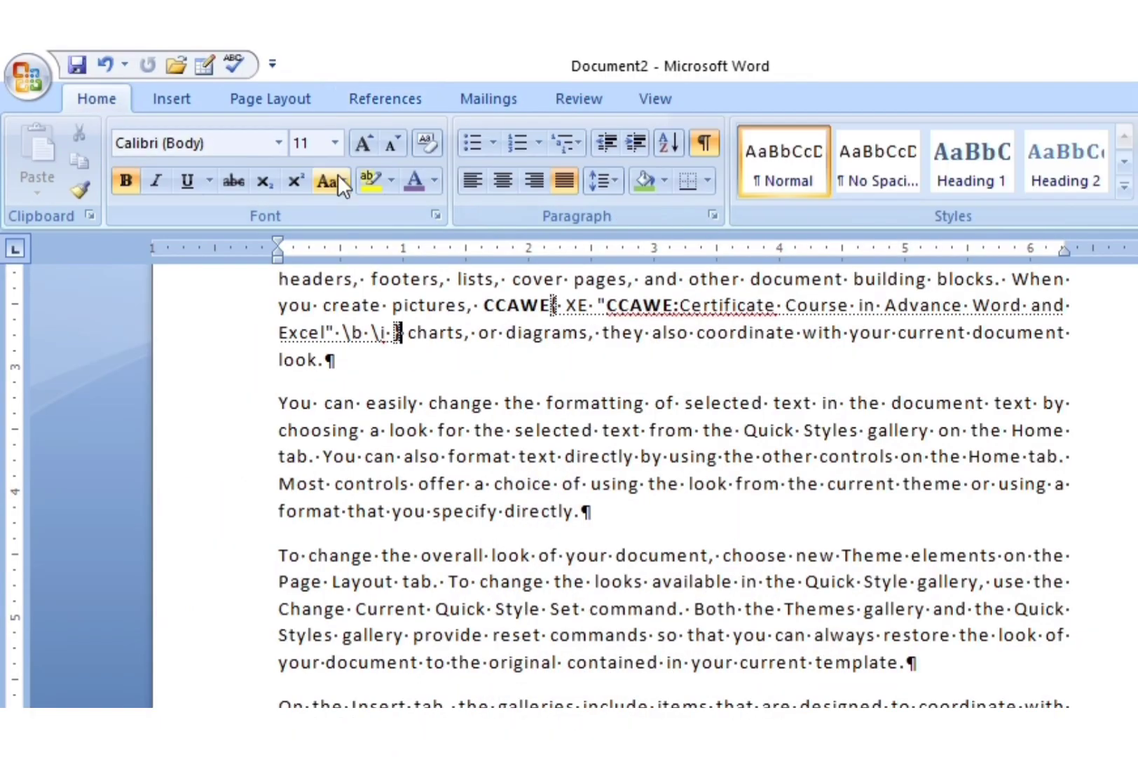
{"action": "left_click", "coordinate": [706, 145]}
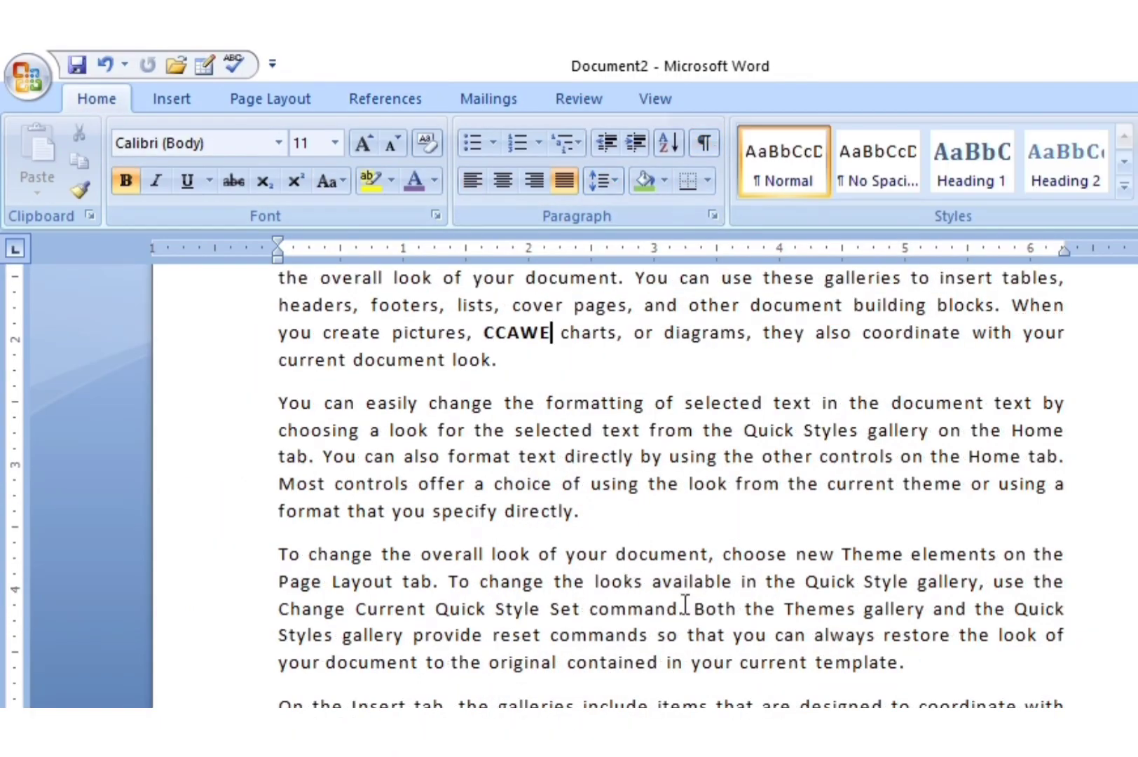
Place the insertion point on the empty line below the "Meaning of Similar Words" heading on page 2
{"action": "scroll", "coordinate": [644, 485], "scroll_direction": "up", "scroll_amount": 4}
{"action": "mouse_move", "coordinate": [1067, 258]}
{"action": "left_mouse_down"}
{"action": "mouse_move", "coordinate": [1065, 277]}
{"action": "mouse_move", "coordinate": [1065, 250]}
{"action": "left_mouse_up"}
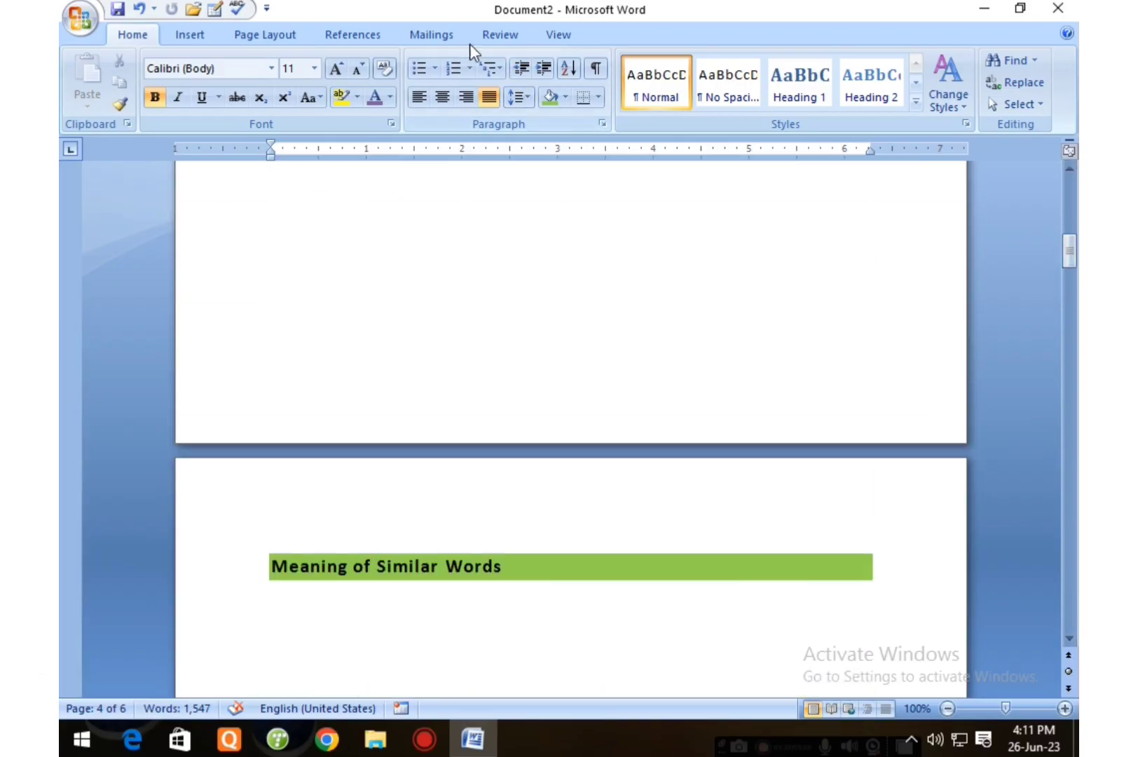
{"action": "left_click", "coordinate": [341, 35]}
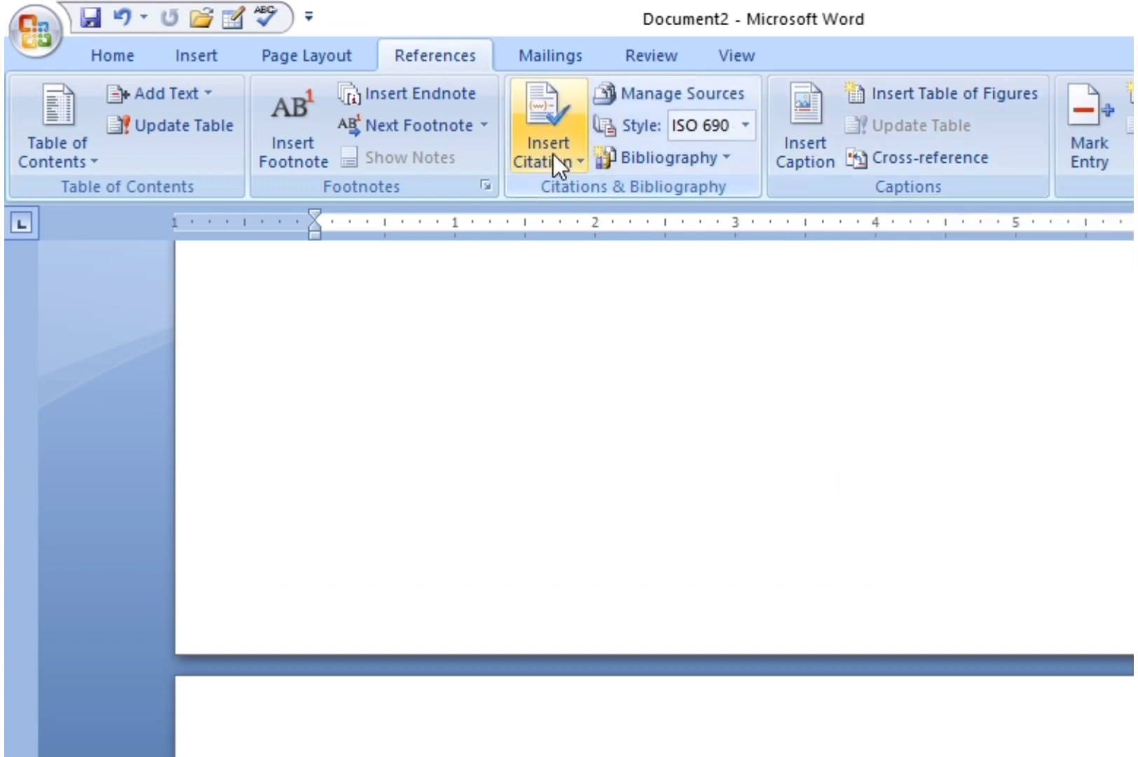
{"action": "left_click", "coordinate": [211, 99]}
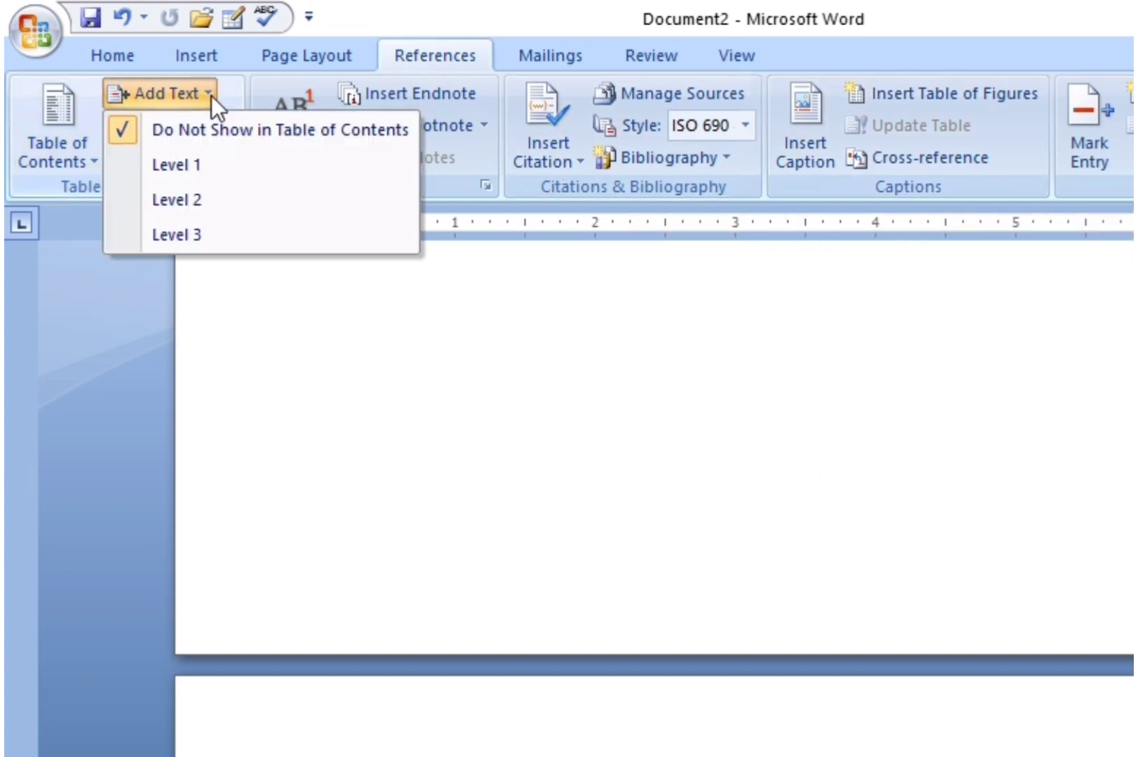
{"action": "scroll", "coordinate": [524, 634], "scroll_direction": "down", "scroll_amount": 10}
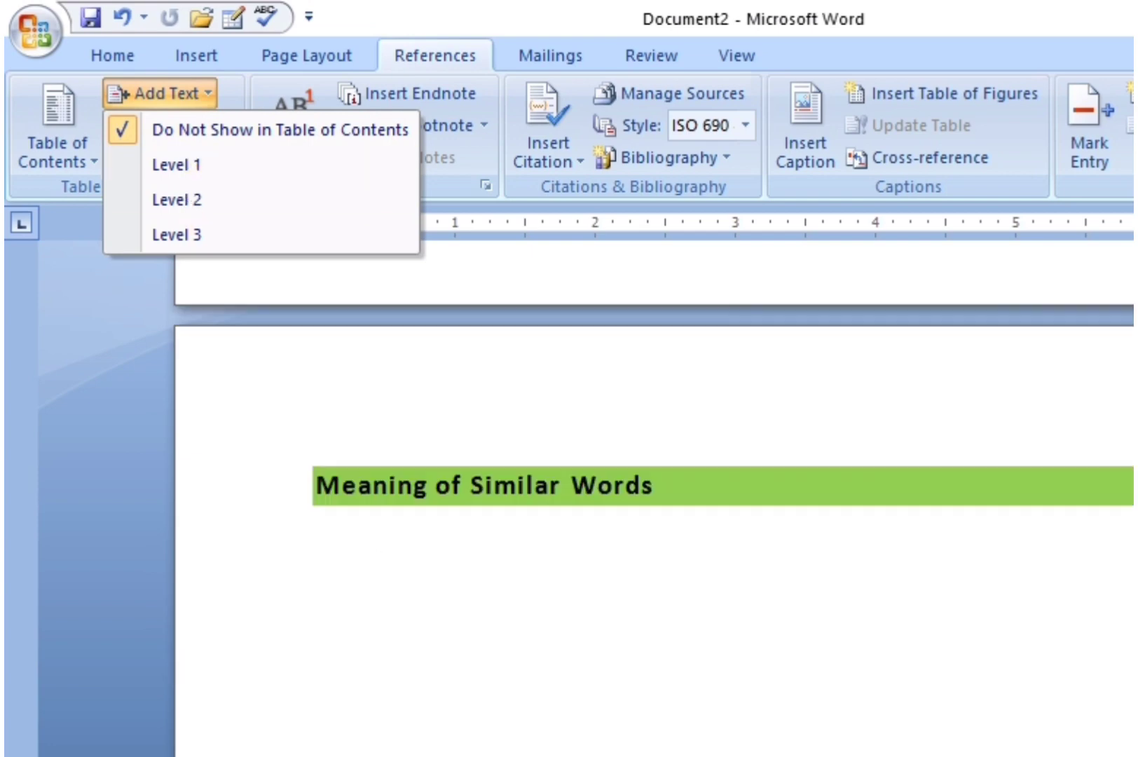
{"action": "left_click", "coordinate": [427, 484]}
{"action": "scroll", "coordinate": [481, 618], "scroll_direction": "up", "scroll_amount": 5}
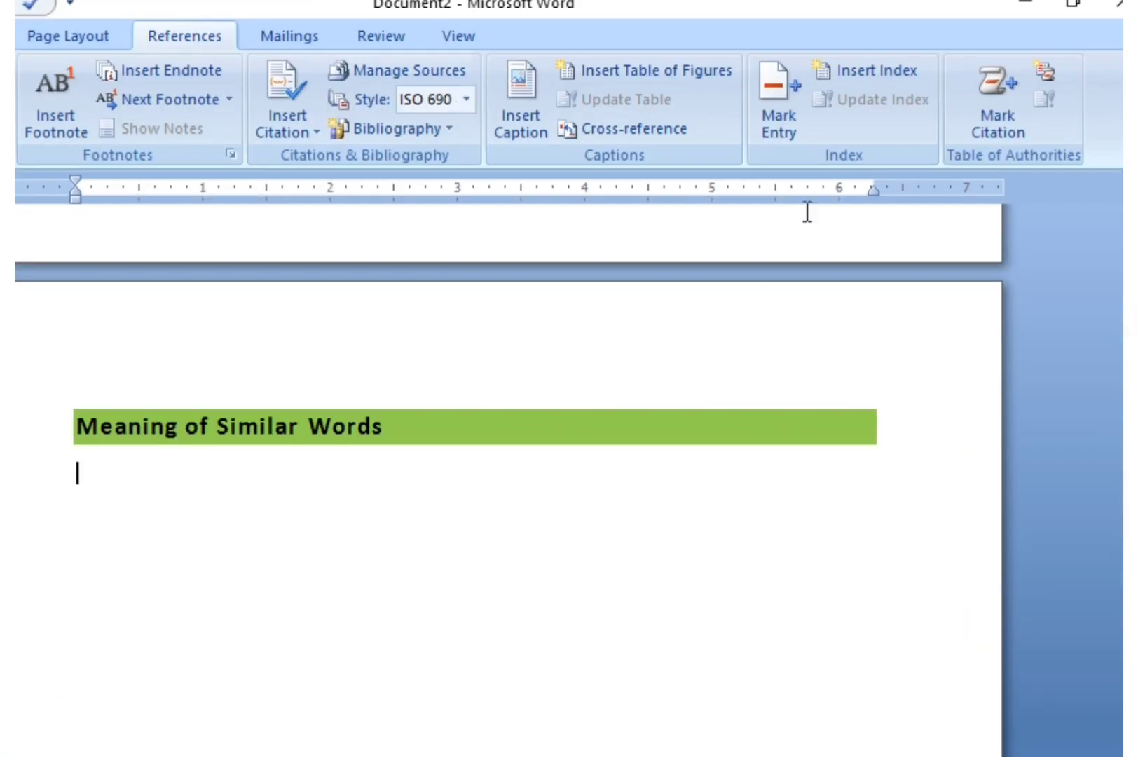
Insert an indented, one-column index below the heading with right-aligned page numbers and a dotted tab leader
{"action": "left_click", "coordinate": [870, 71]}
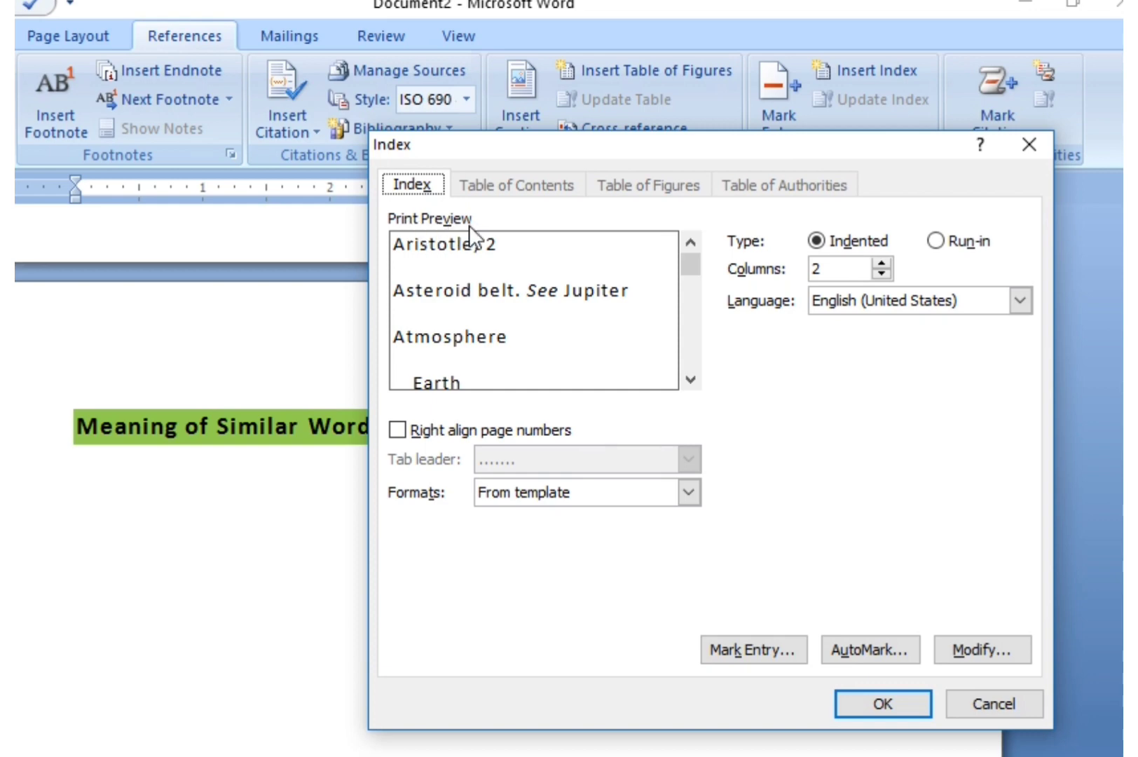
{"action": "left_click", "coordinate": [398, 429]}
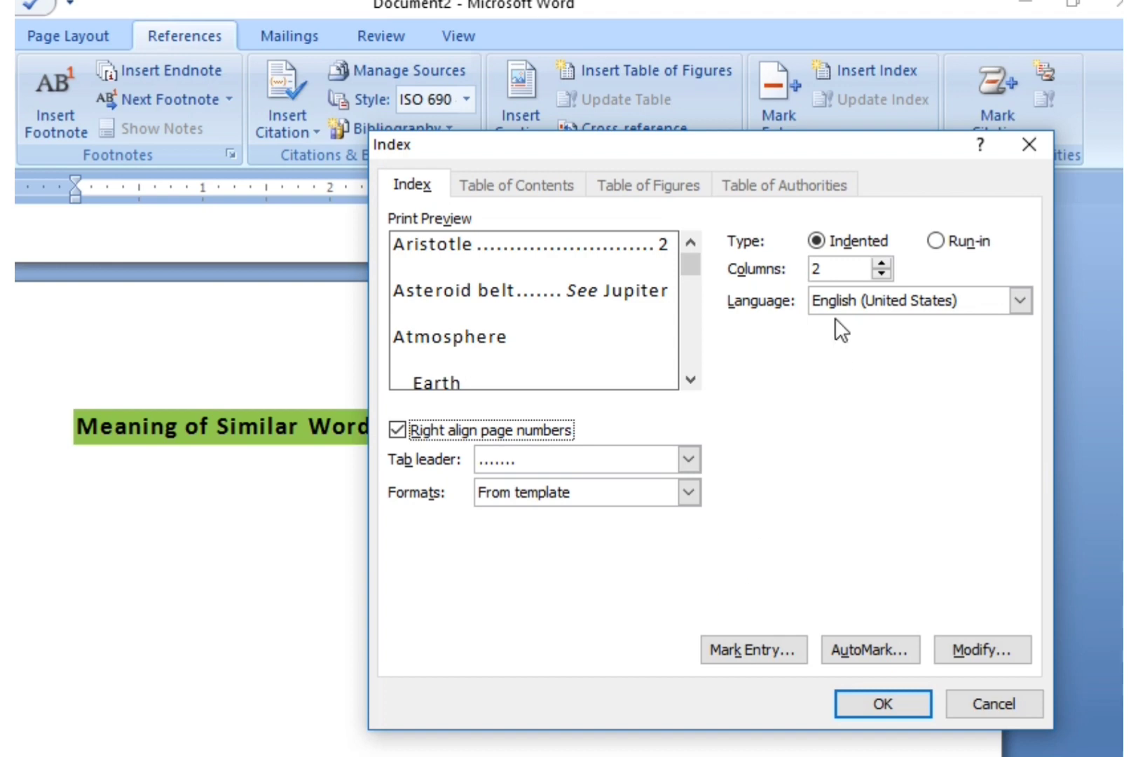
{"action": "left_click", "coordinate": [880, 274]}
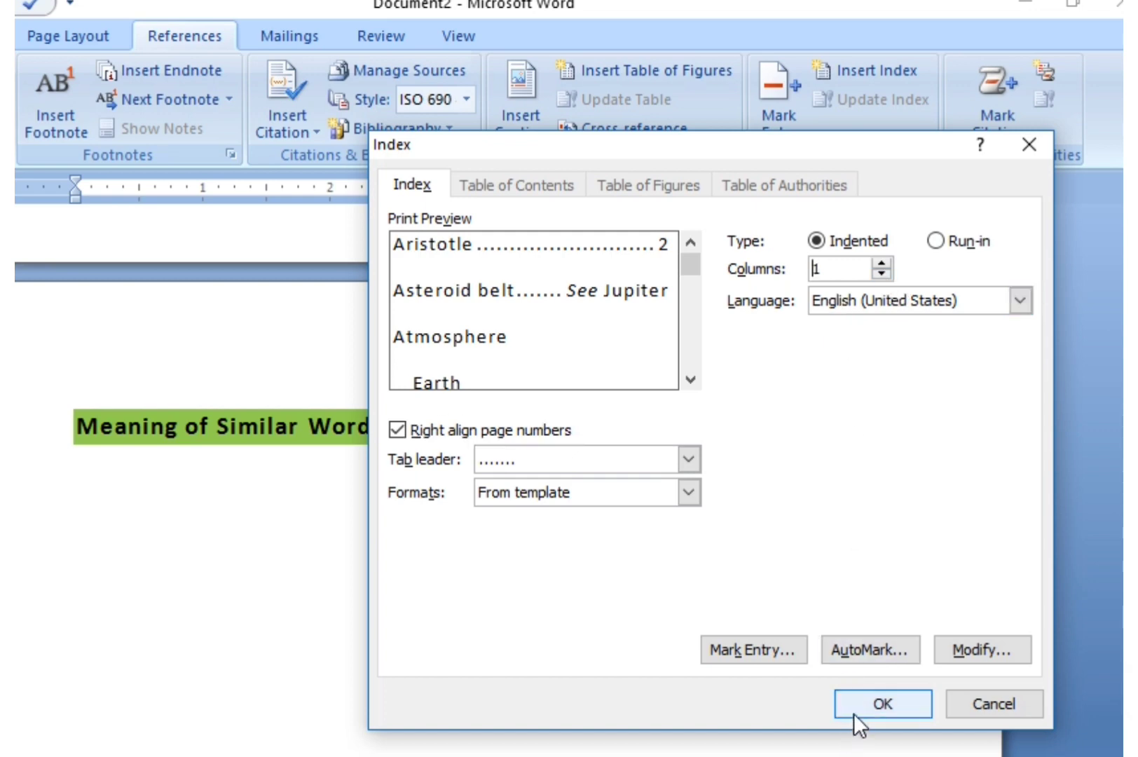
{"action": "left_click", "coordinate": [397, 428]}
{"action": "left_click", "coordinate": [397, 429]}
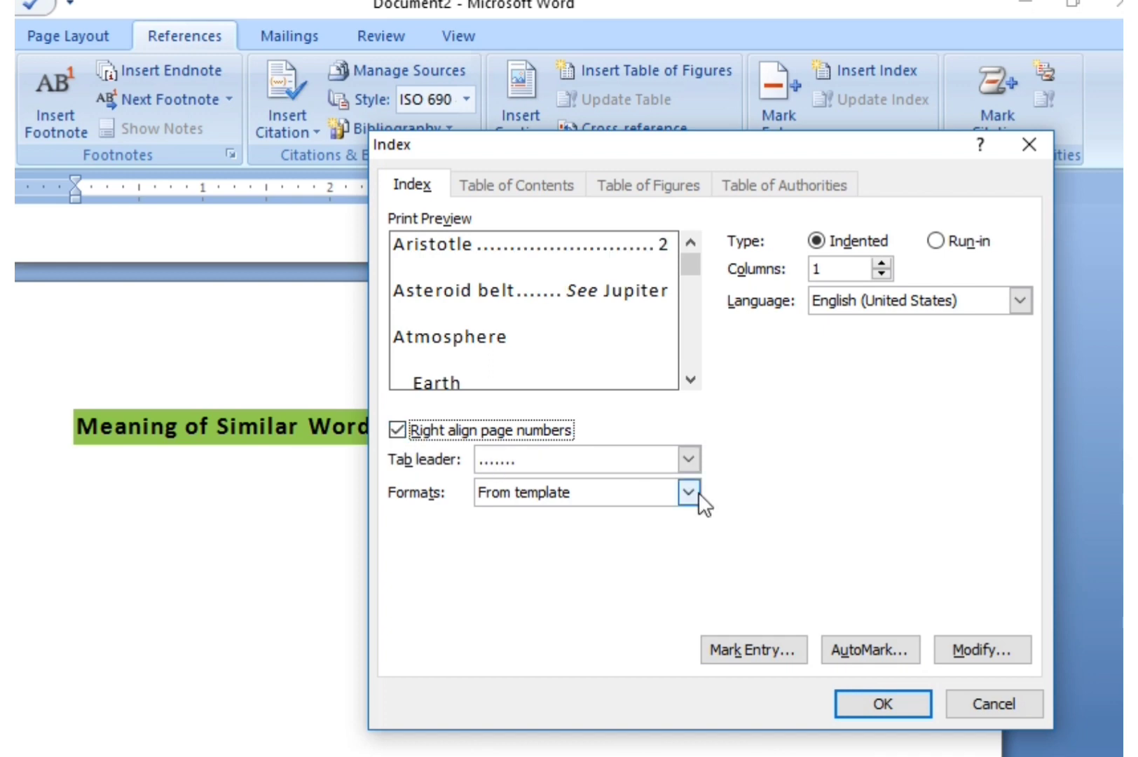
{"action": "left_click", "coordinate": [688, 459]}
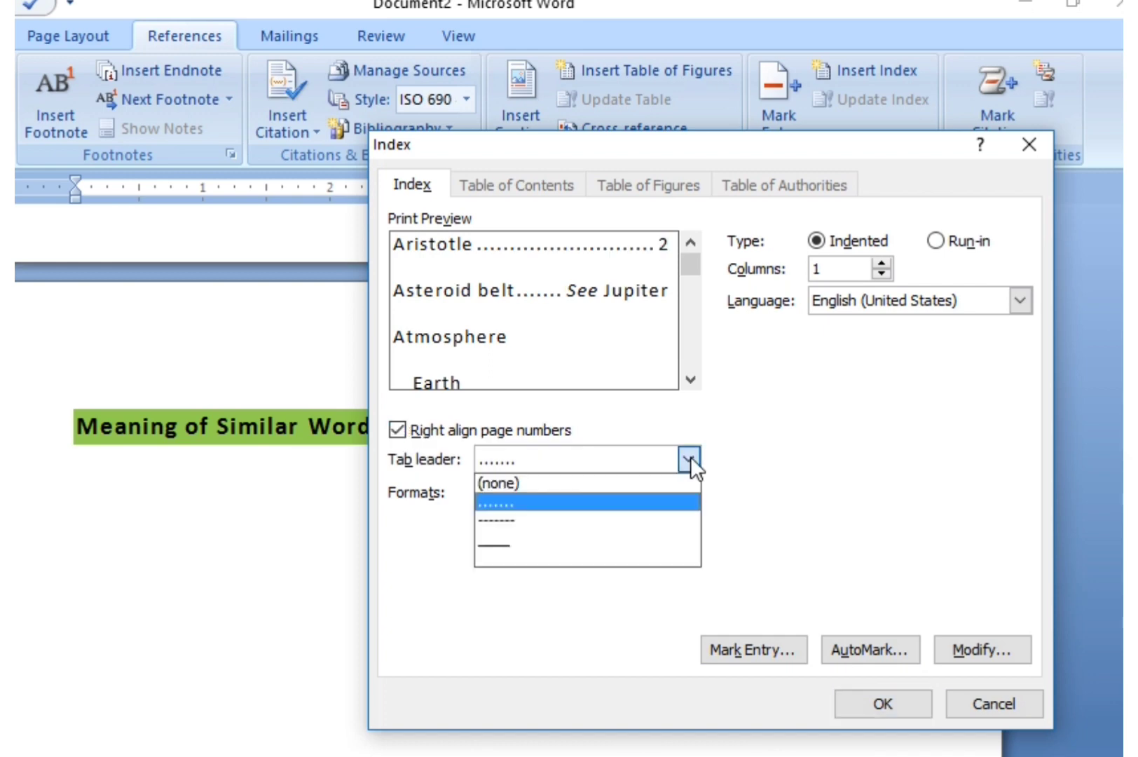
{"action": "left_click", "coordinate": [512, 501]}
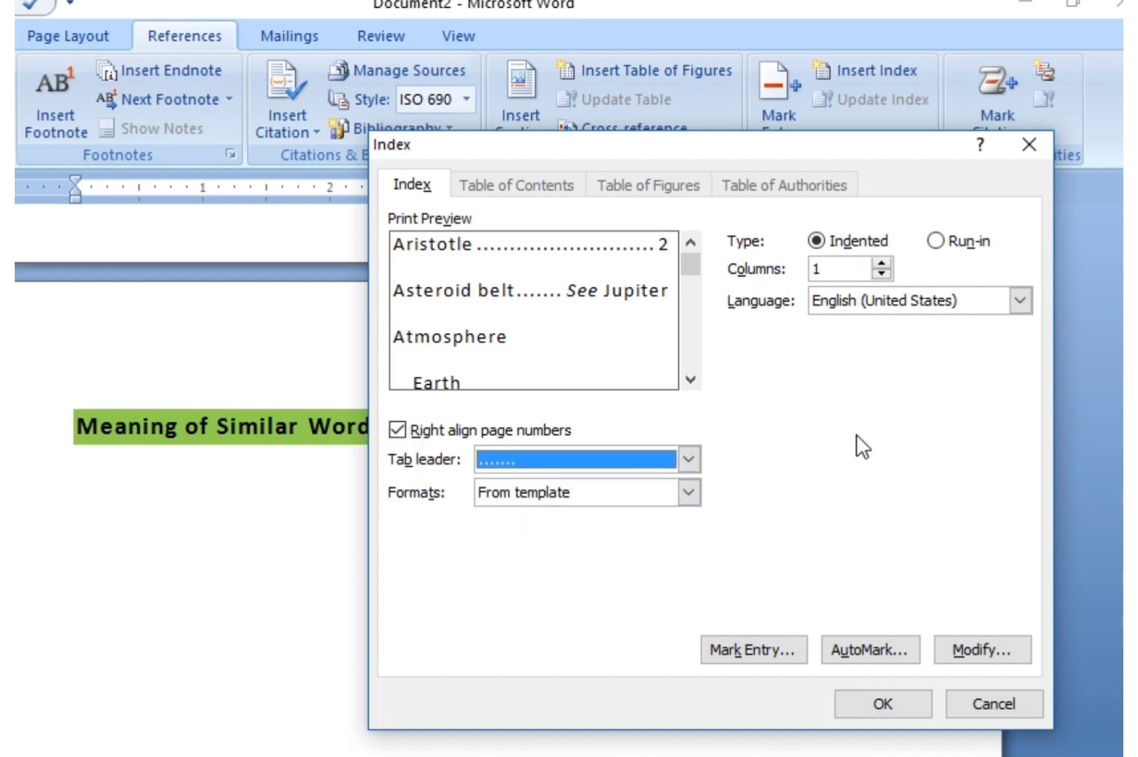
{"action": "left_click", "coordinate": [859, 702]}
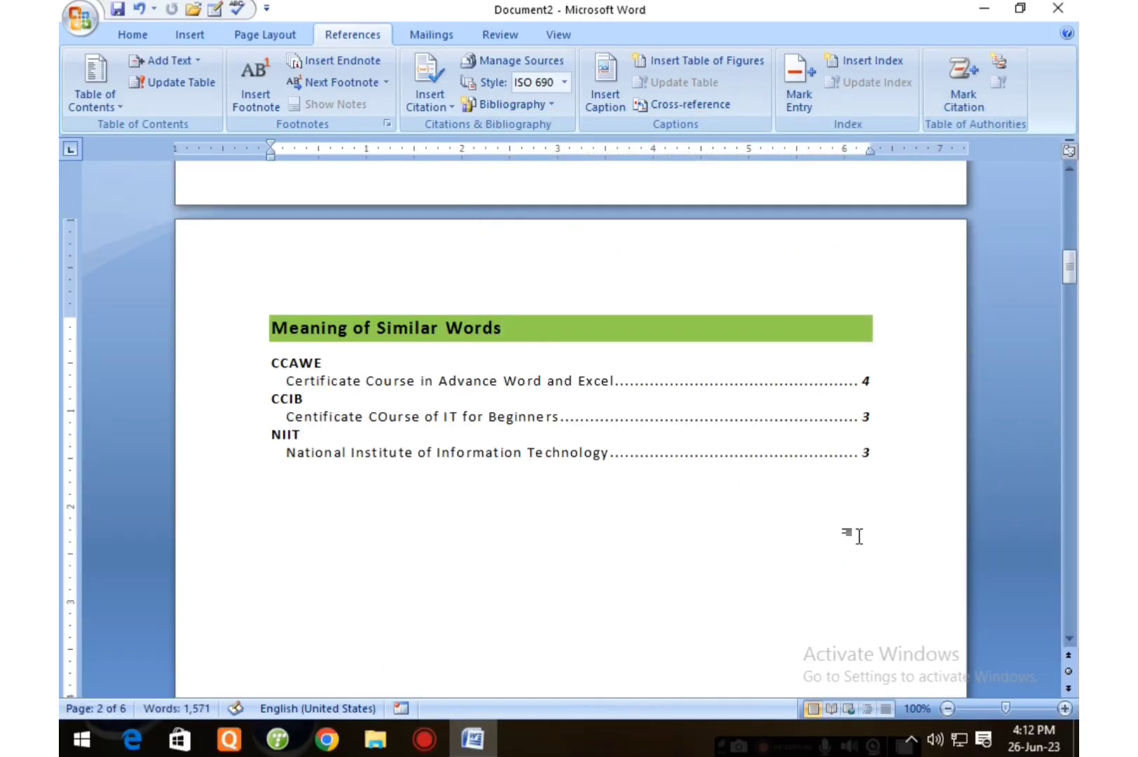
{"action": "left_click", "coordinate": [297, 365]}
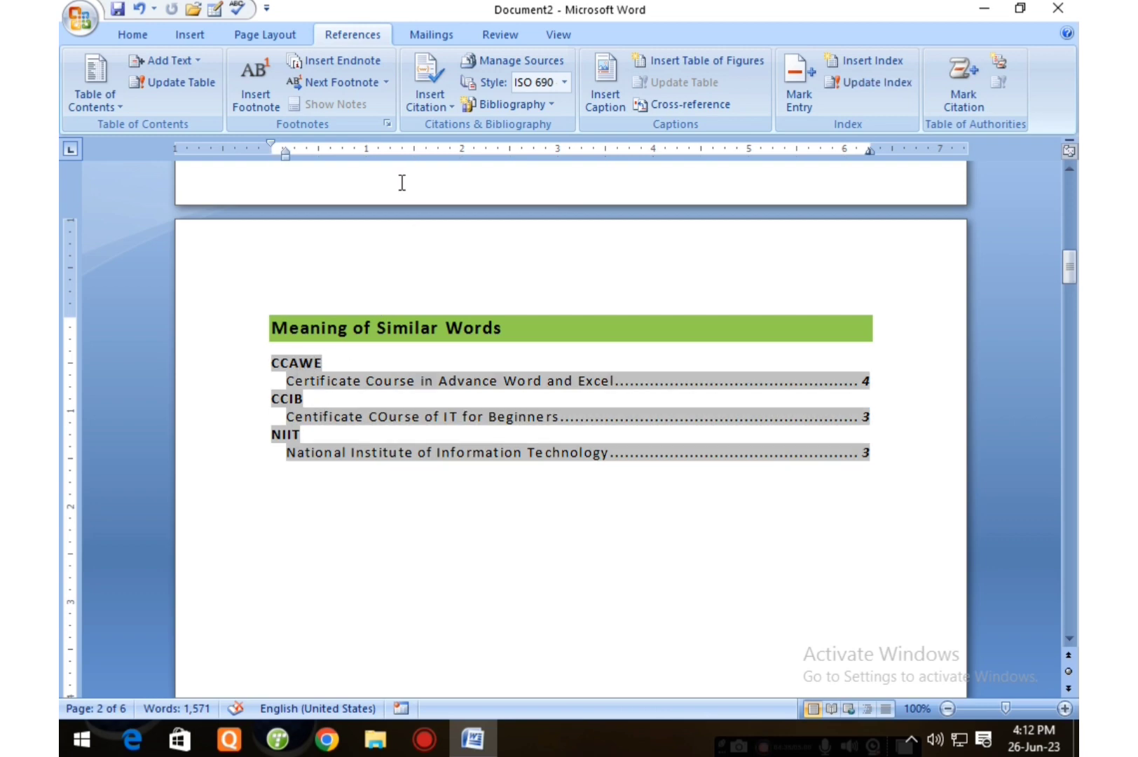